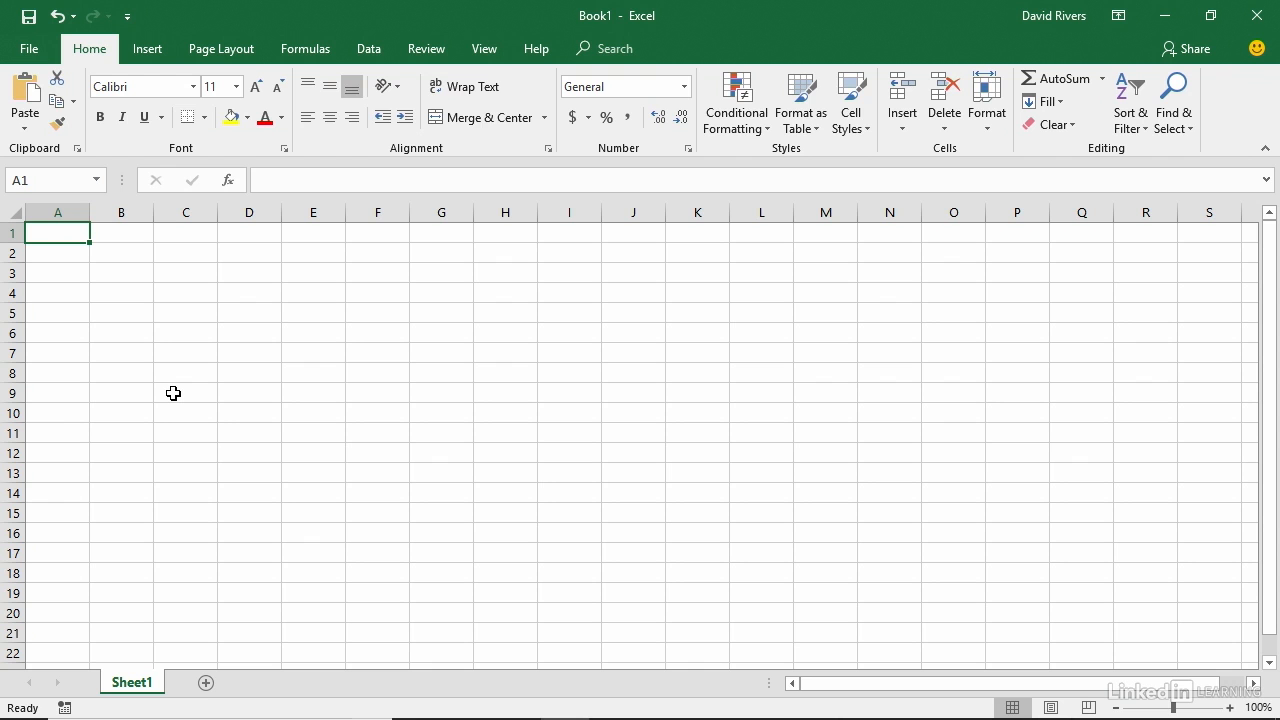
Enter the title "Leaf & Mortar - Revenues 2019 (in millions USD)" in cell A1.
{"action": "type", "text": "Leaf"}
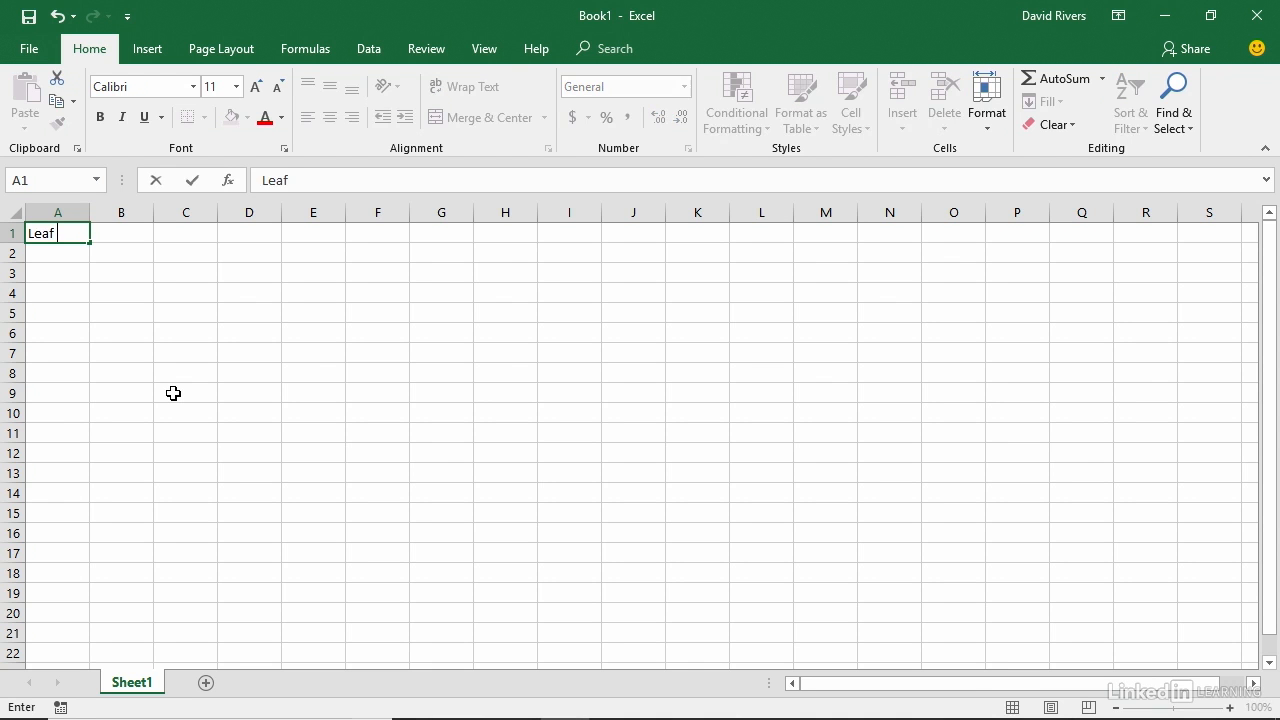
{"action": "type", "text": " & Mortar"}
{"action": "type", "text": "- Revenues"}
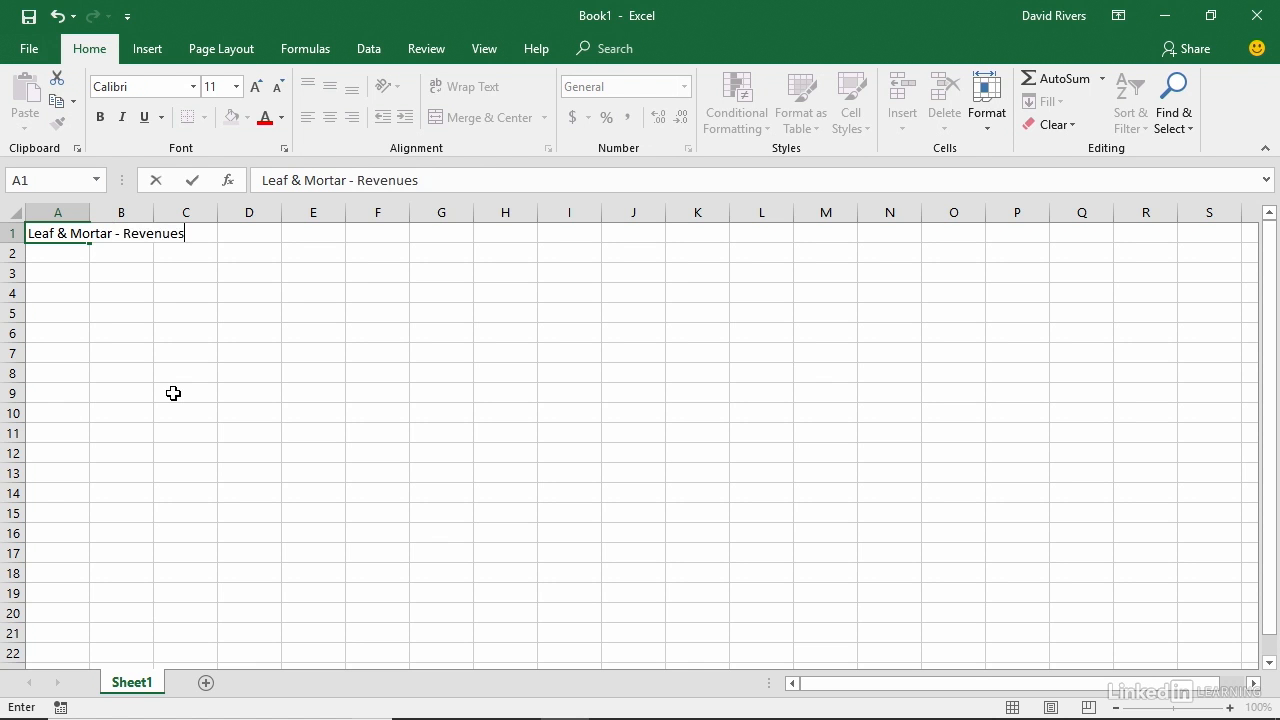
{"action": "type", "text": " 2019 (in milli"}
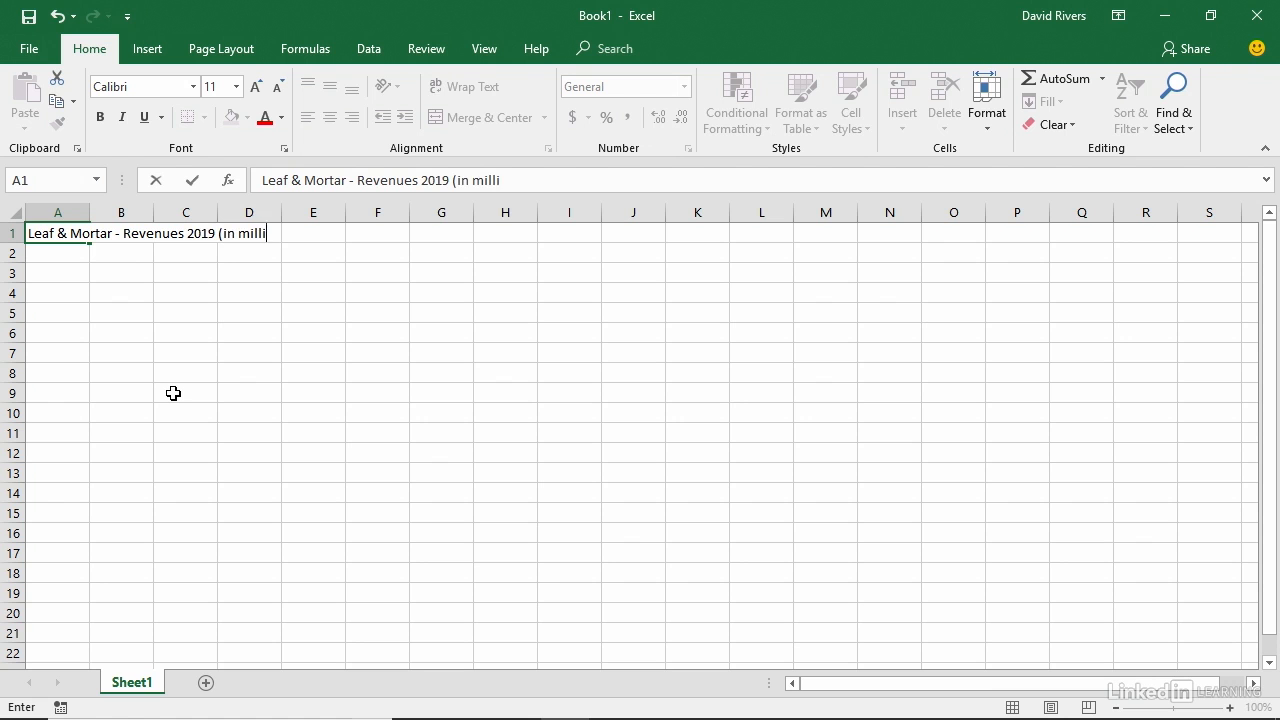
{"action": "type", "text": "ons USD)"}
{"action": "key", "text": "Return"}
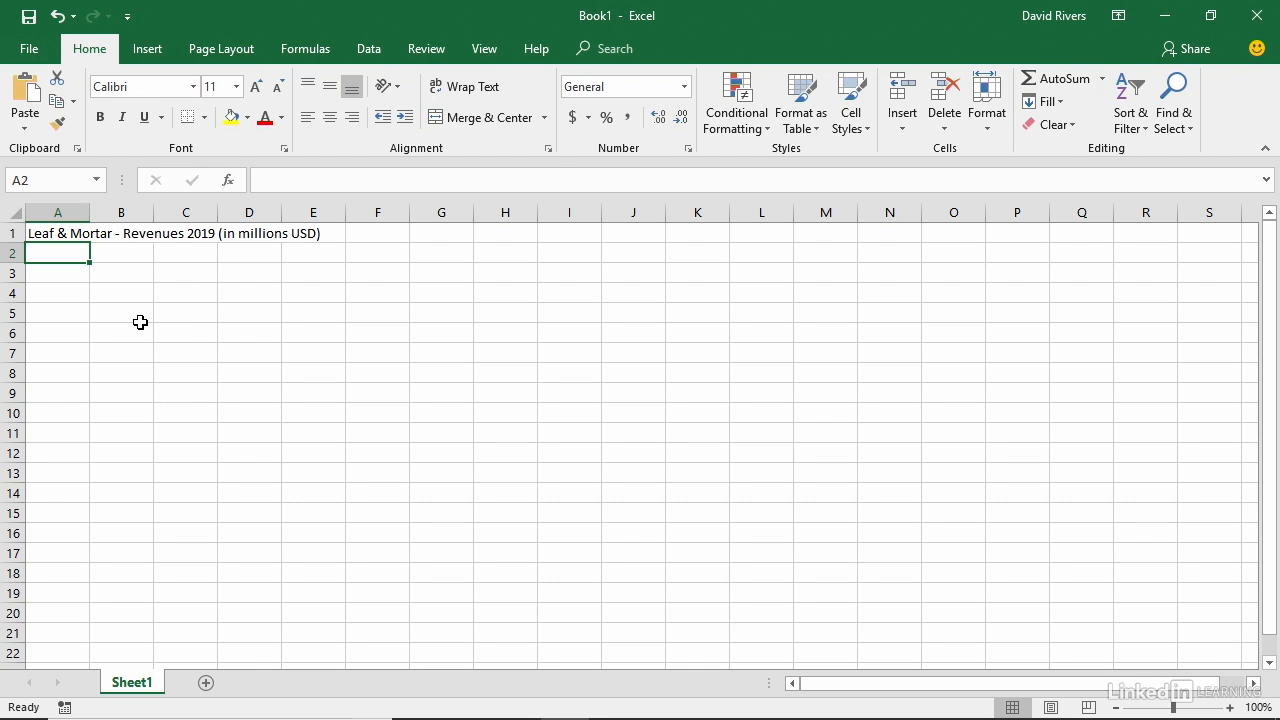
Check which of the cells A1 through E1 actually holds the title text.
{"action": "left_click", "coordinate": [57, 236]}
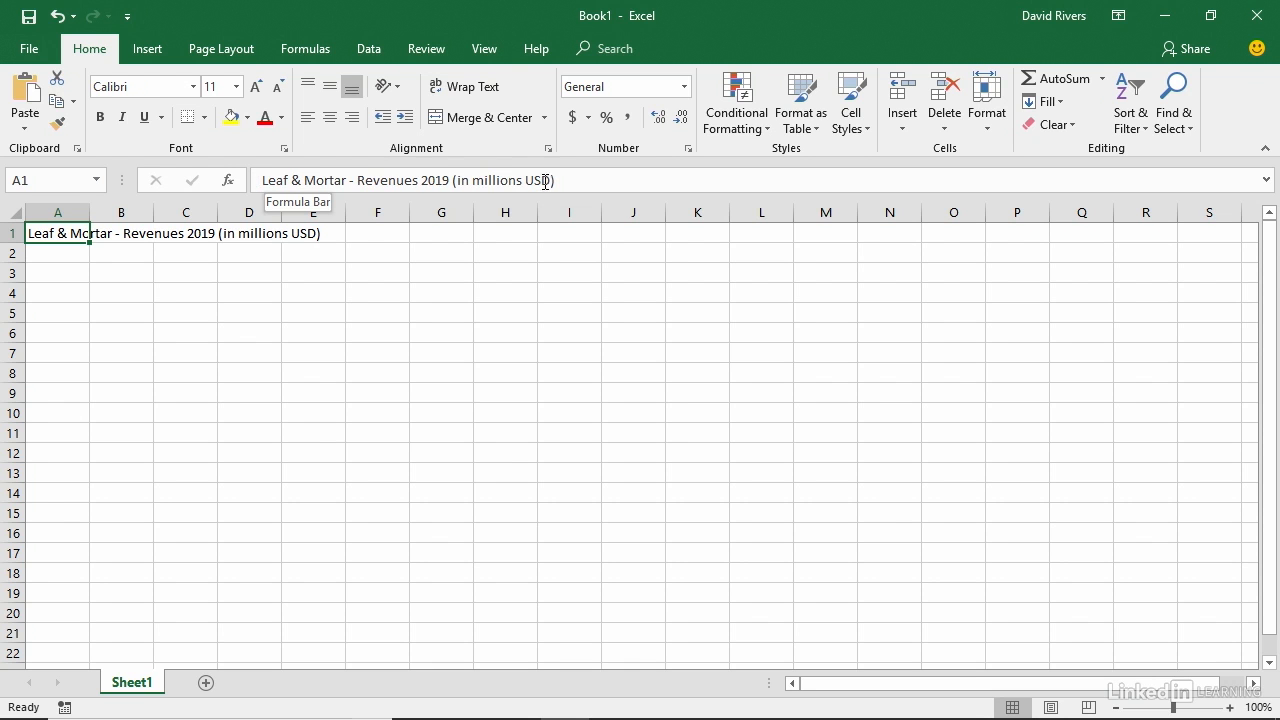
{"action": "left_click", "coordinate": [124, 237]}
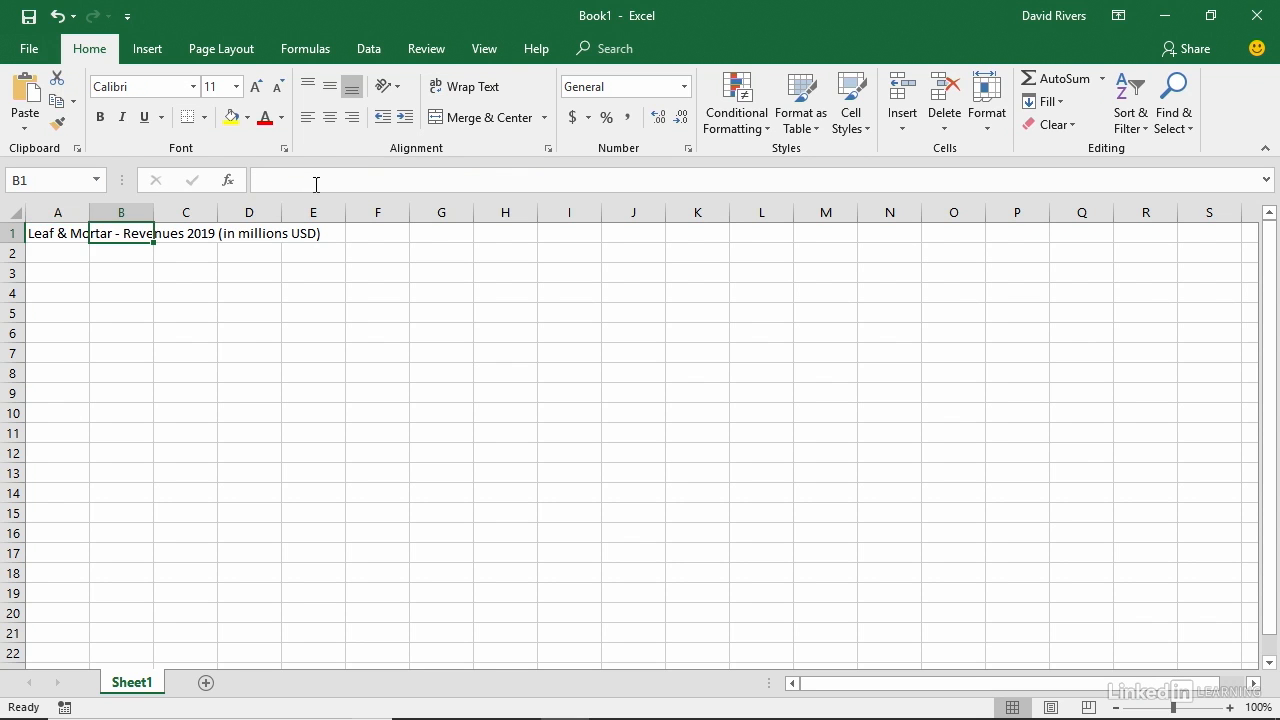
{"action": "left_click", "coordinate": [196, 234]}
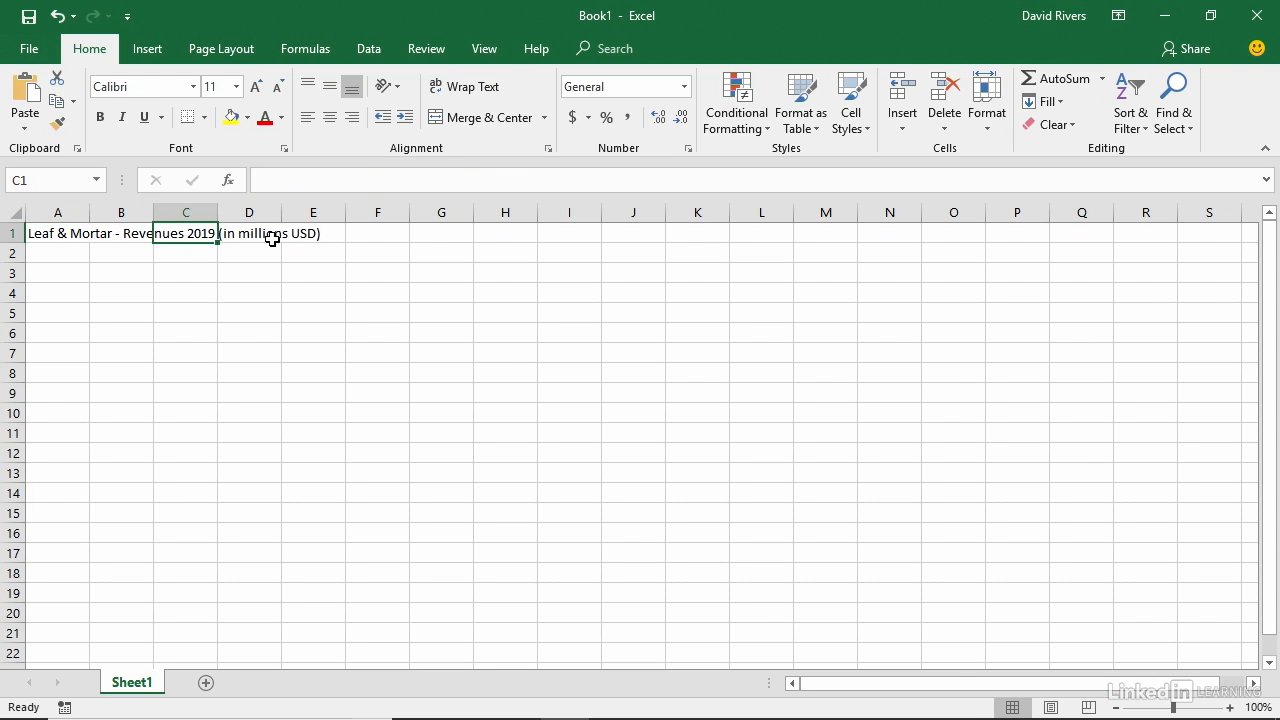
{"action": "left_click", "coordinate": [276, 238]}
{"action": "left_click", "coordinate": [313, 234]}
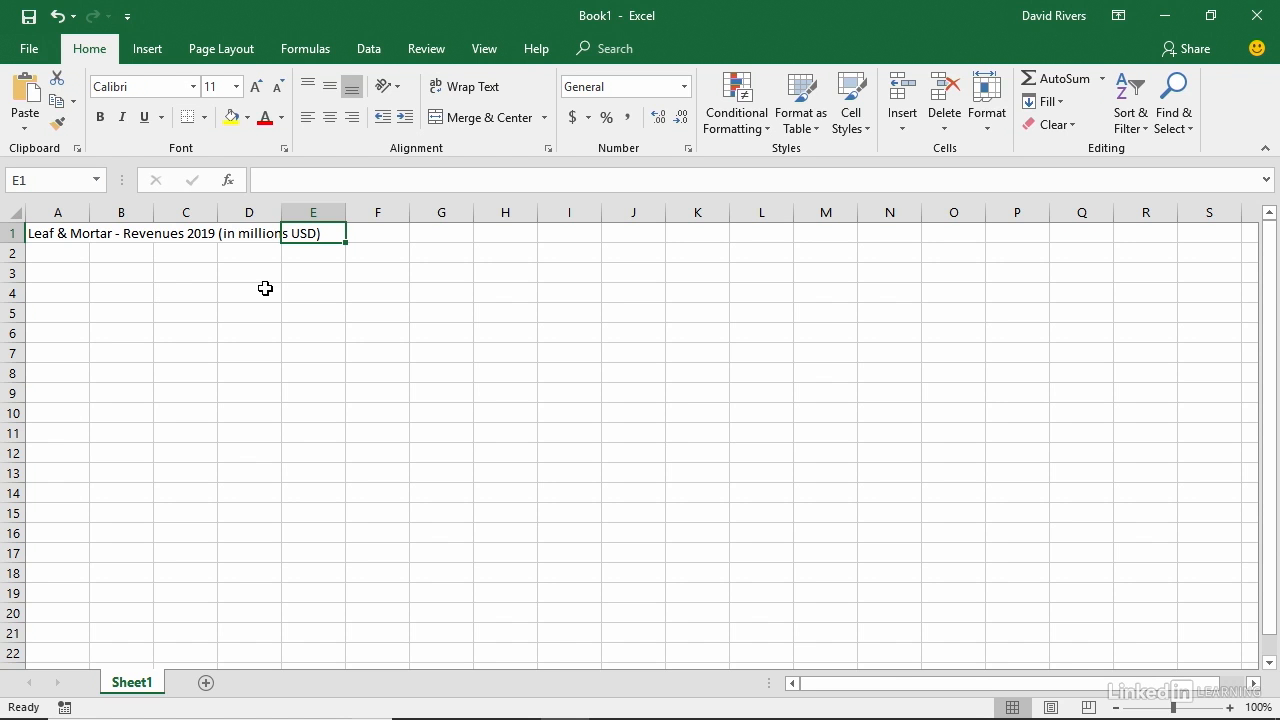
Enter the month headers Jan, Feb and Mar across cells C4 to E4.
{"action": "left_click", "coordinate": [187, 293]}
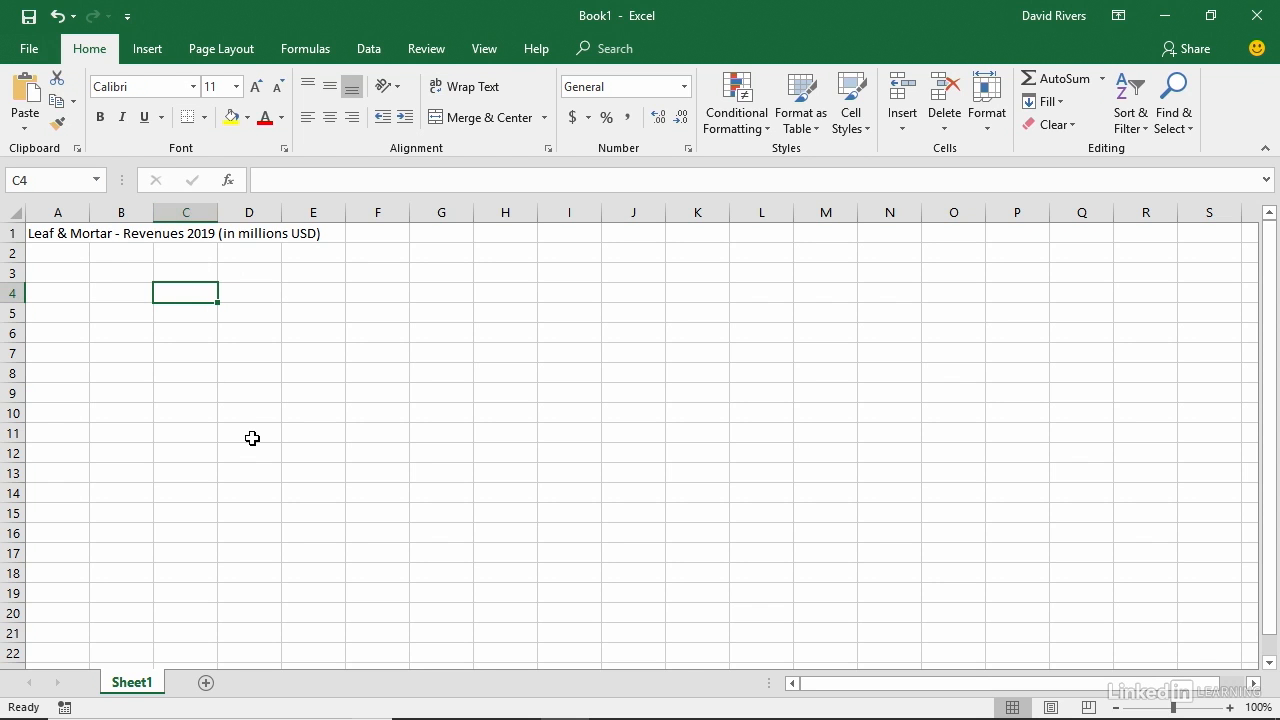
{"action": "type", "text": "Jan"}
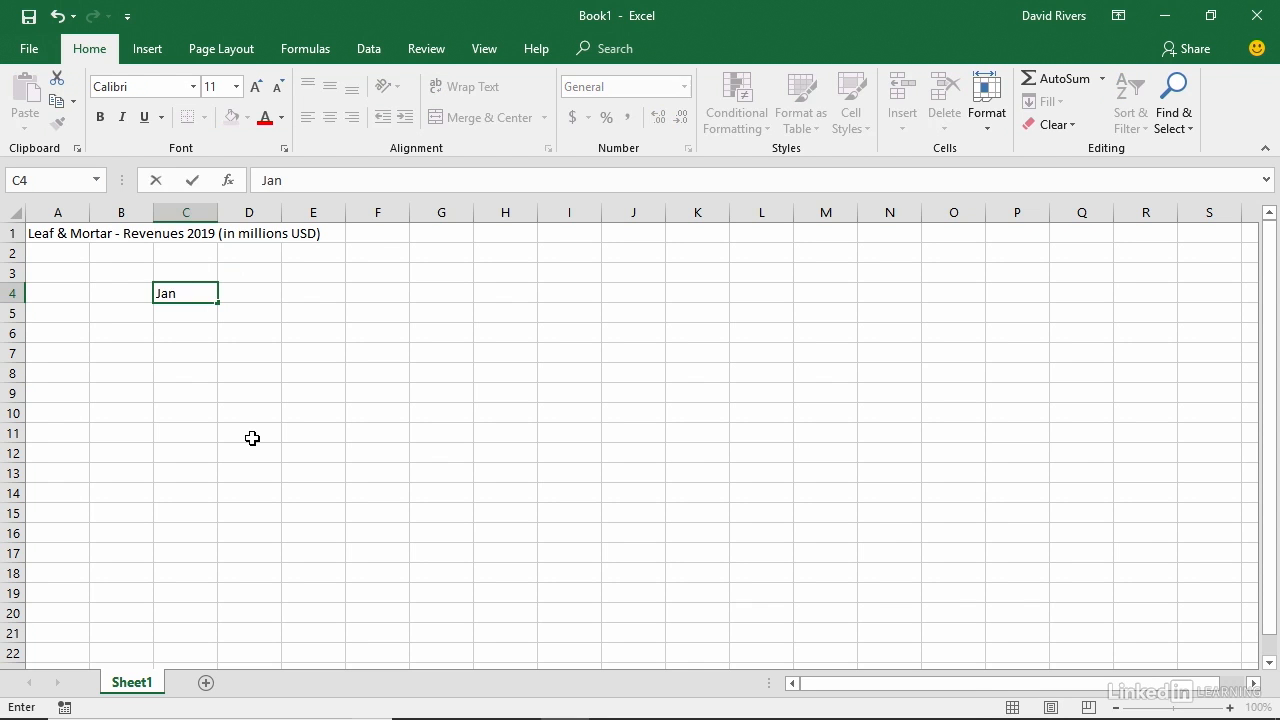
{"action": "key", "text": "Tab"}
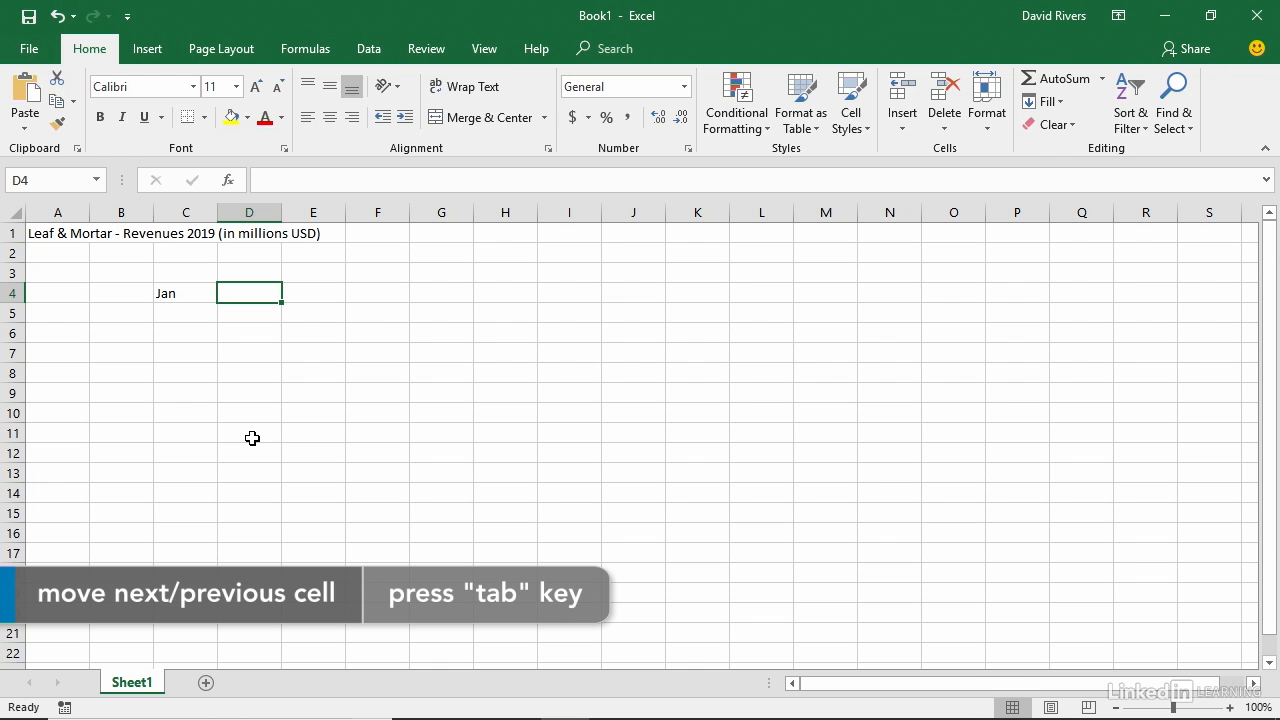
{"action": "type", "text": "Feb"}
{"action": "key", "text": "Tab"}
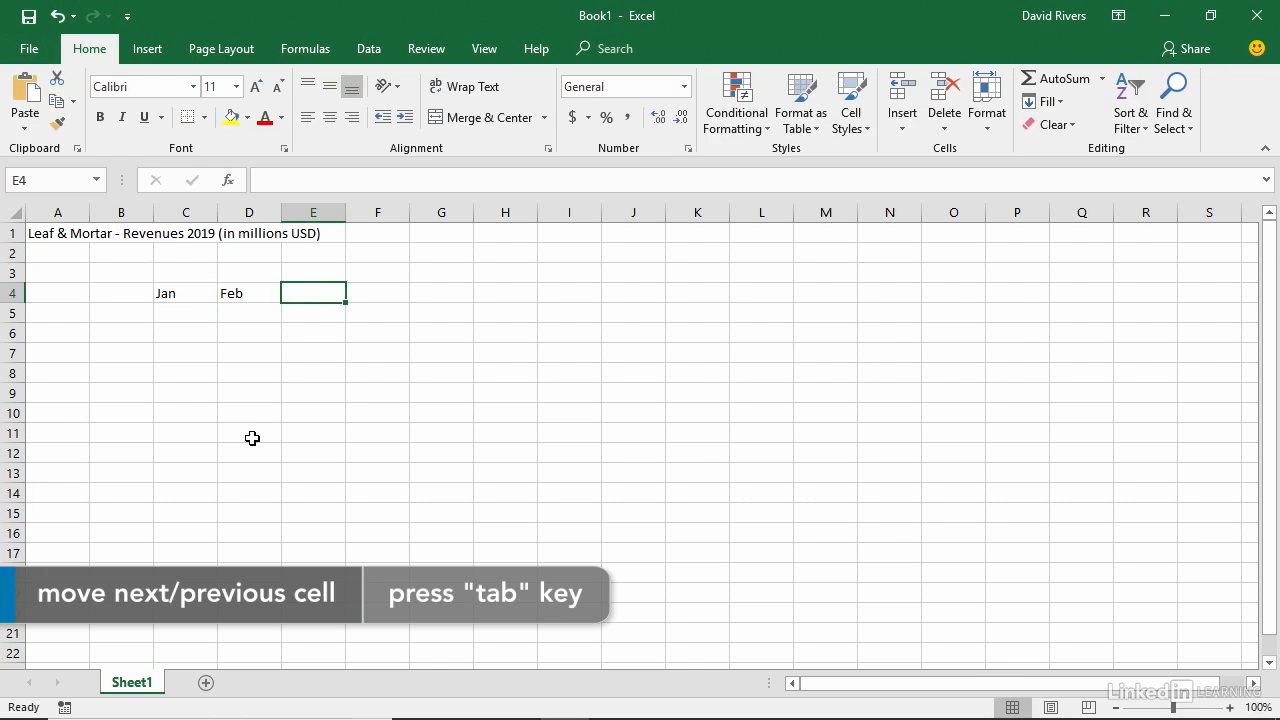
{"action": "type", "text": "Mar"}
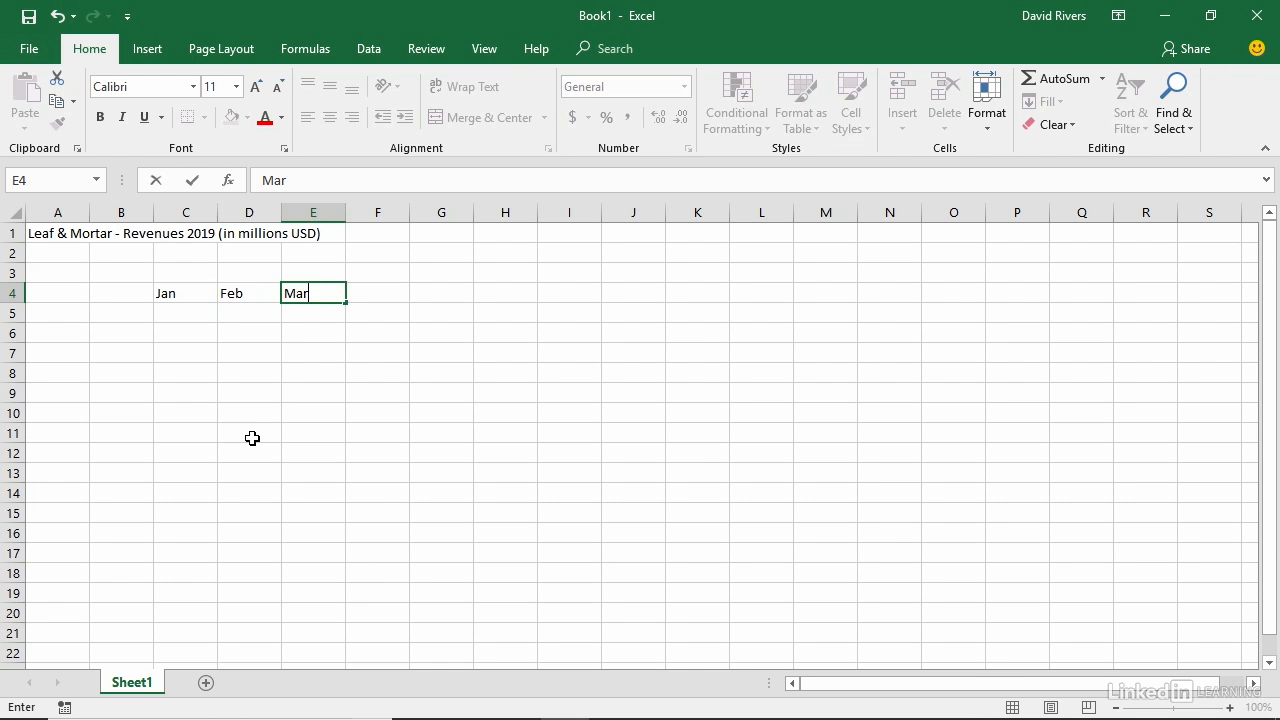
{"action": "key", "text": "Return"}
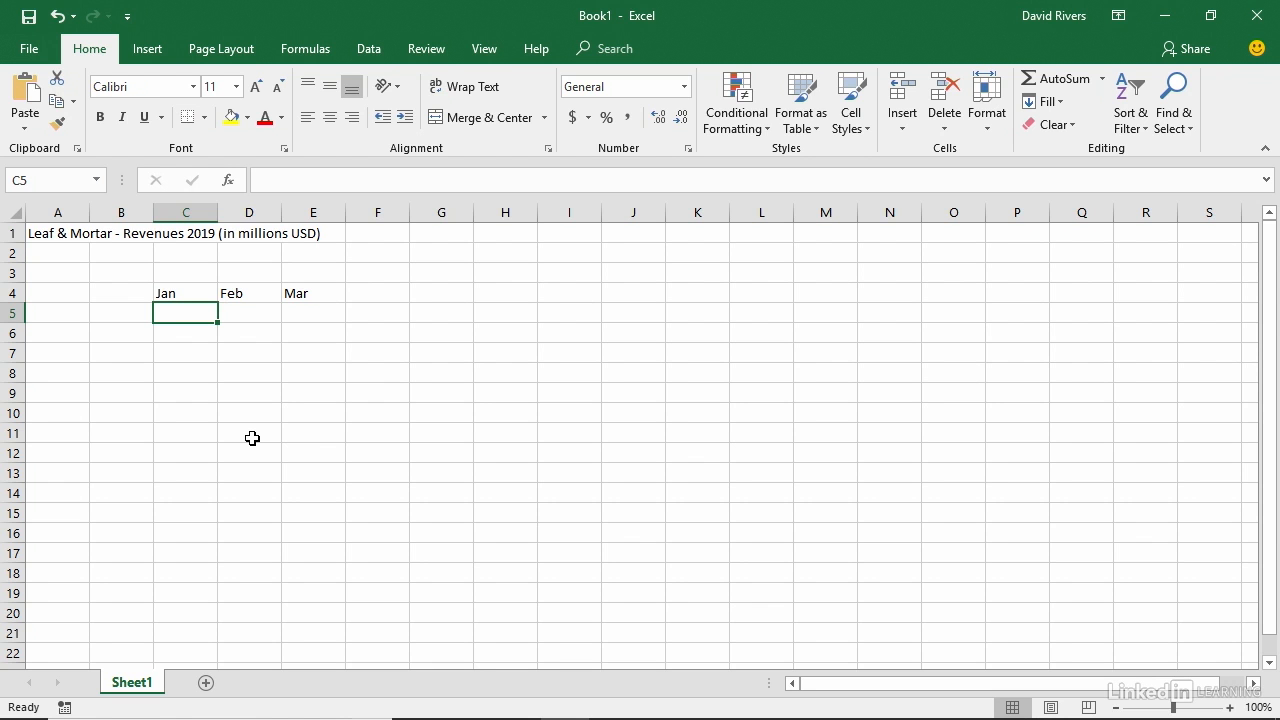
Enter the column header "Location" in cell A4.
{"action": "left_click", "coordinate": [46, 291]}
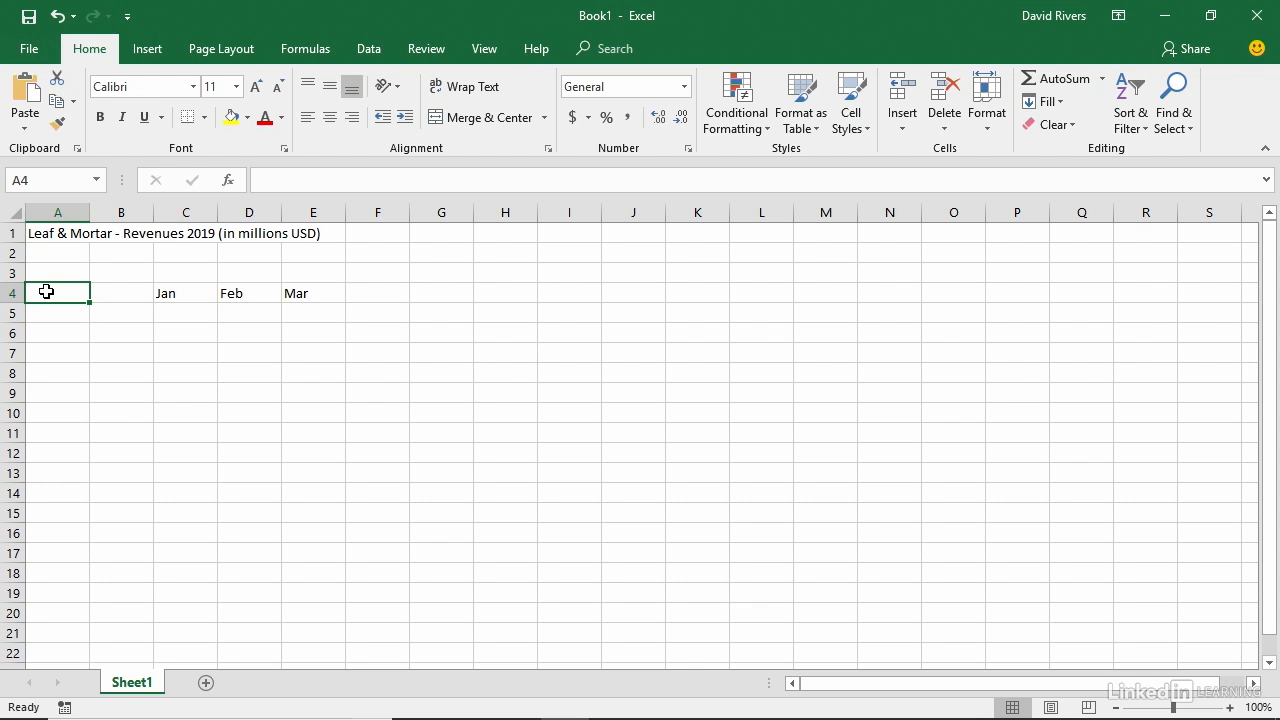
{"action": "type", "text": "Location"}
{"action": "key", "text": "Return"}
{"action": "key", "text": "Return"}
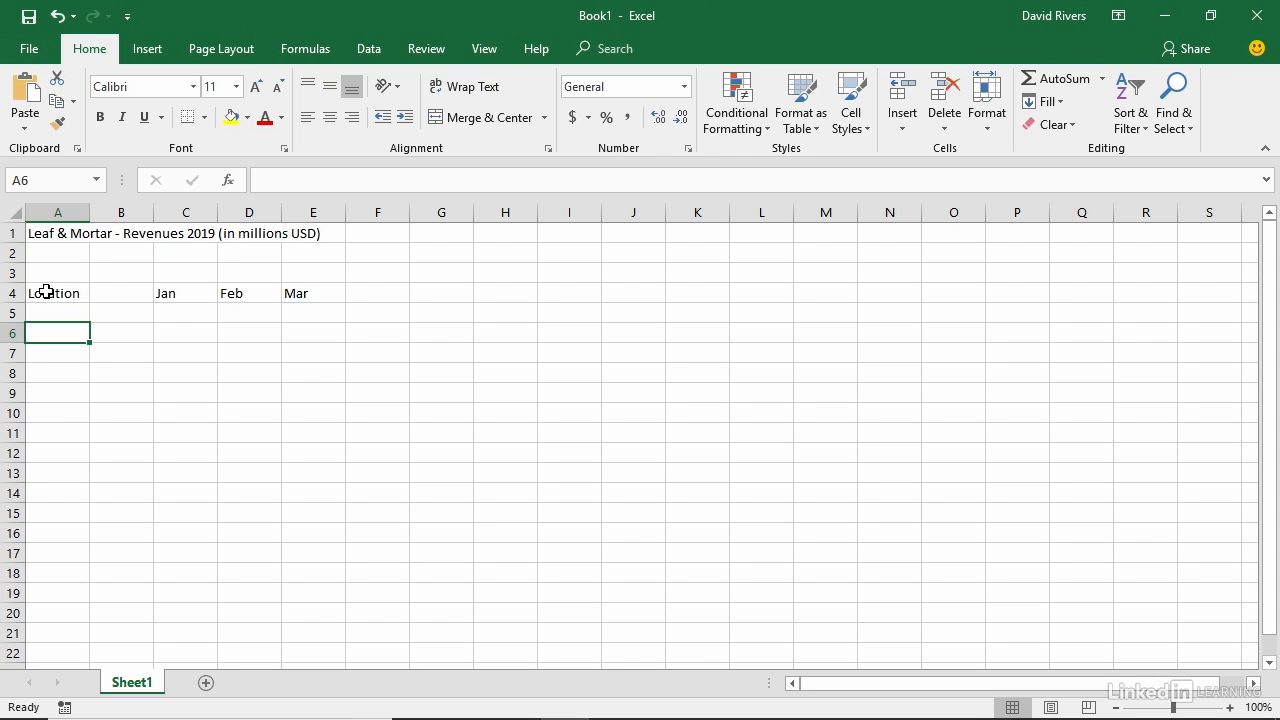
List the locations Canada, United States, Europe and Asia down cells A6 to A9.
{"action": "left_click", "coordinate": [559, 421]}
{"action": "left_click", "coordinate": [576, 487]}
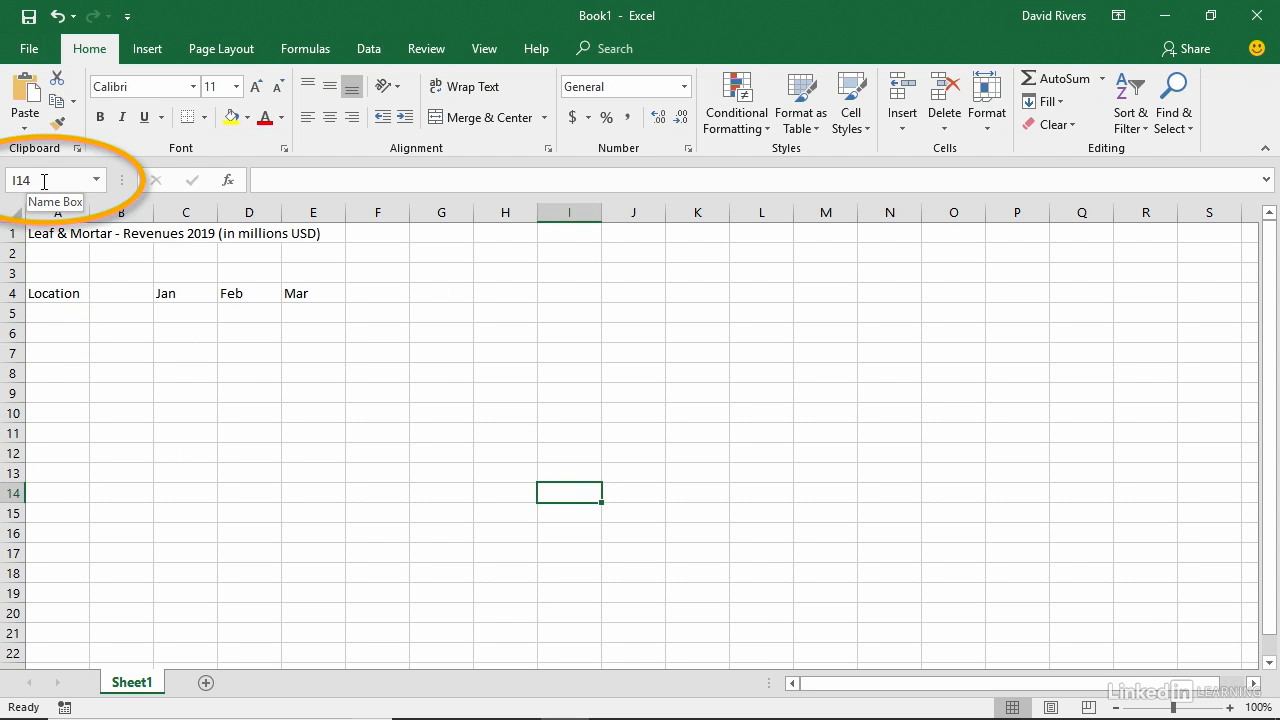
{"action": "left_click", "coordinate": [39, 340]}
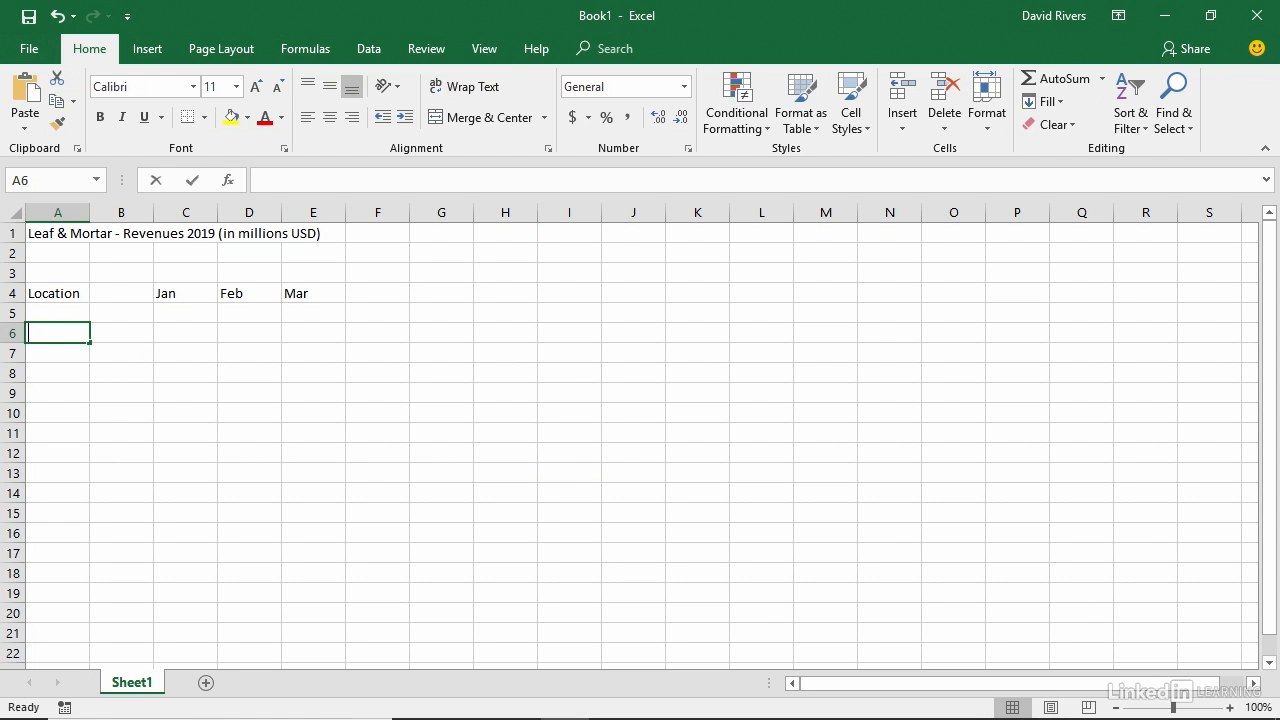
{"action": "type", "text": "Canada"}
{"action": "key", "text": "Return"}
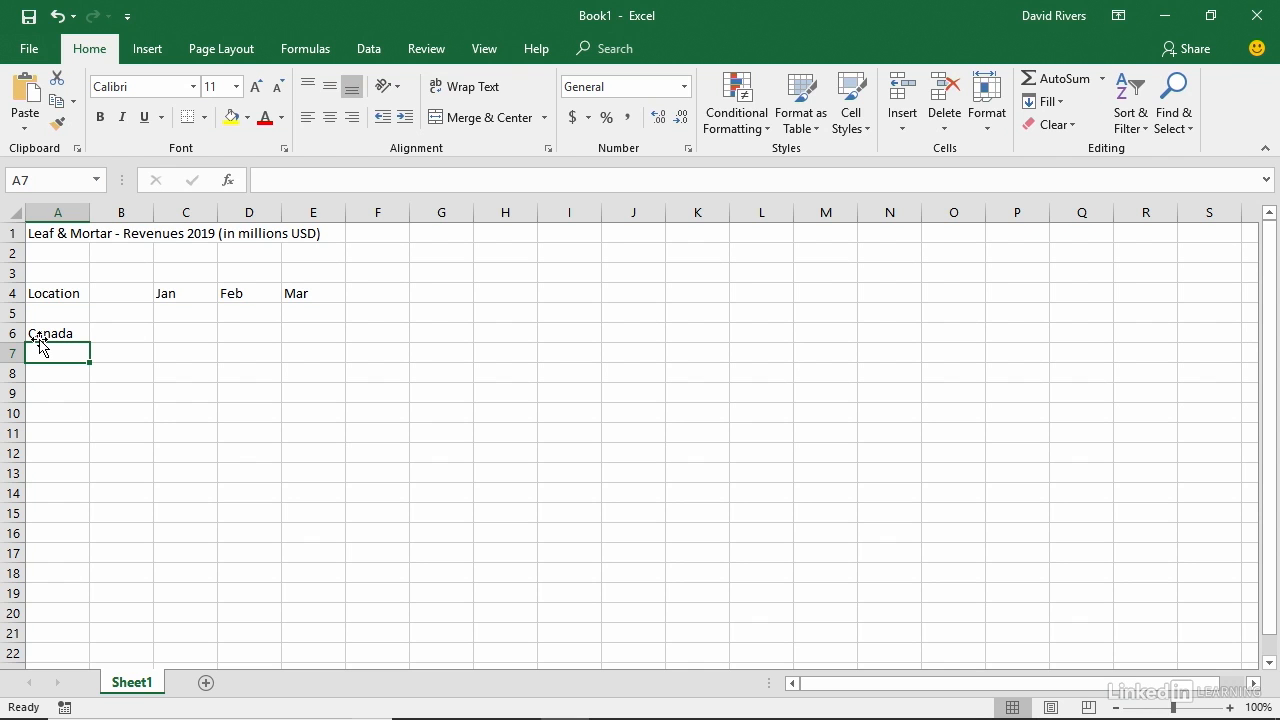
{"action": "type", "text": "United"}
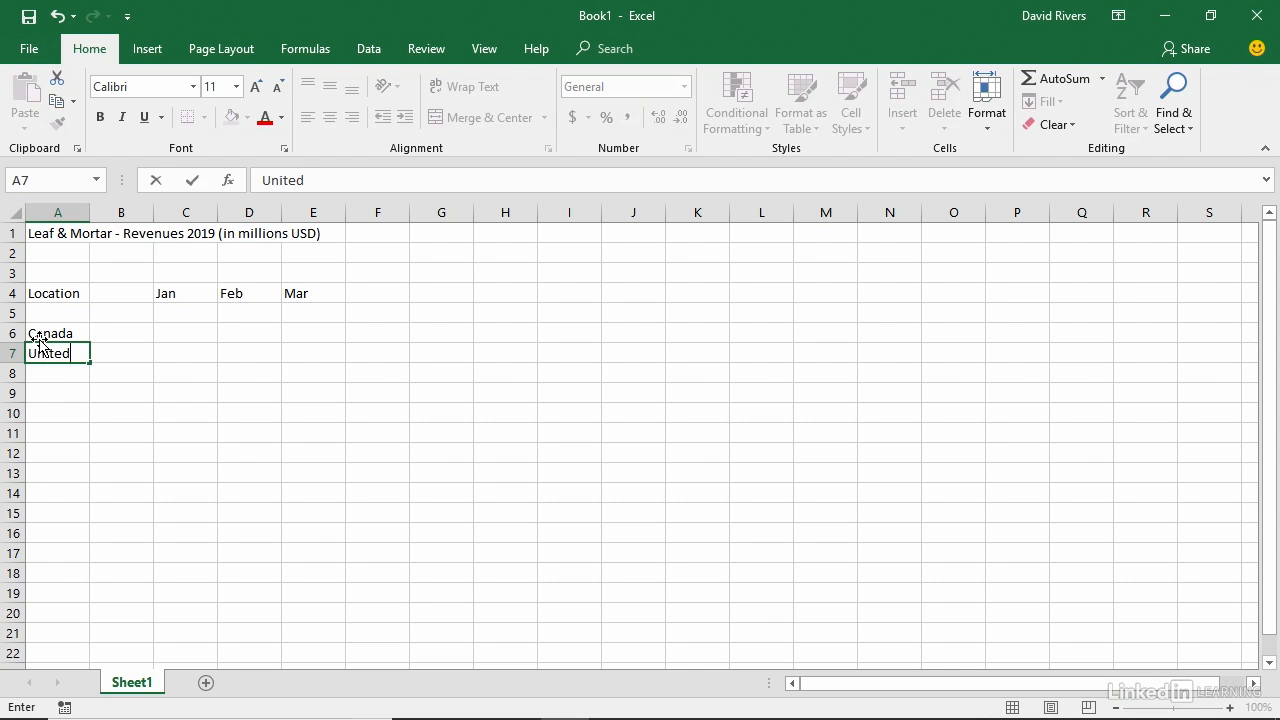
{"action": "type", "text": " States"}
{"action": "key", "text": "Return"}
{"action": "type", "text": "Europe"}
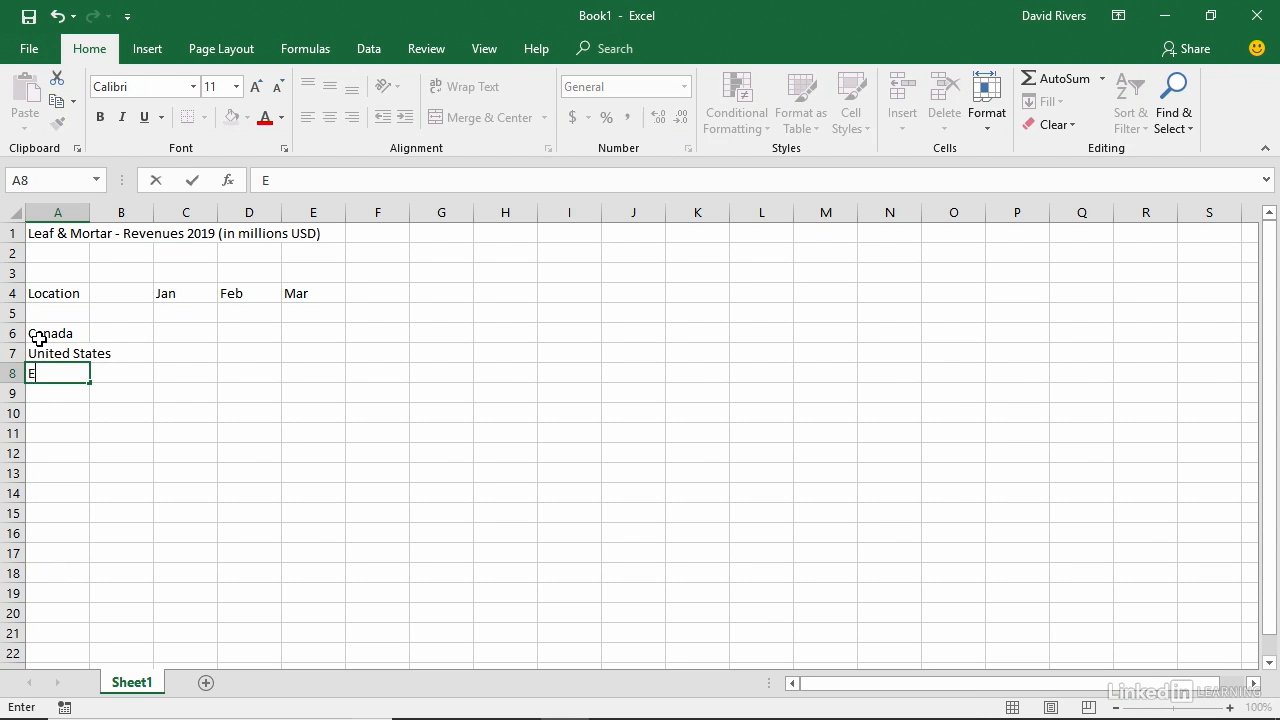
{"action": "key", "text": "Return"}
{"action": "type", "text": "Asia"}
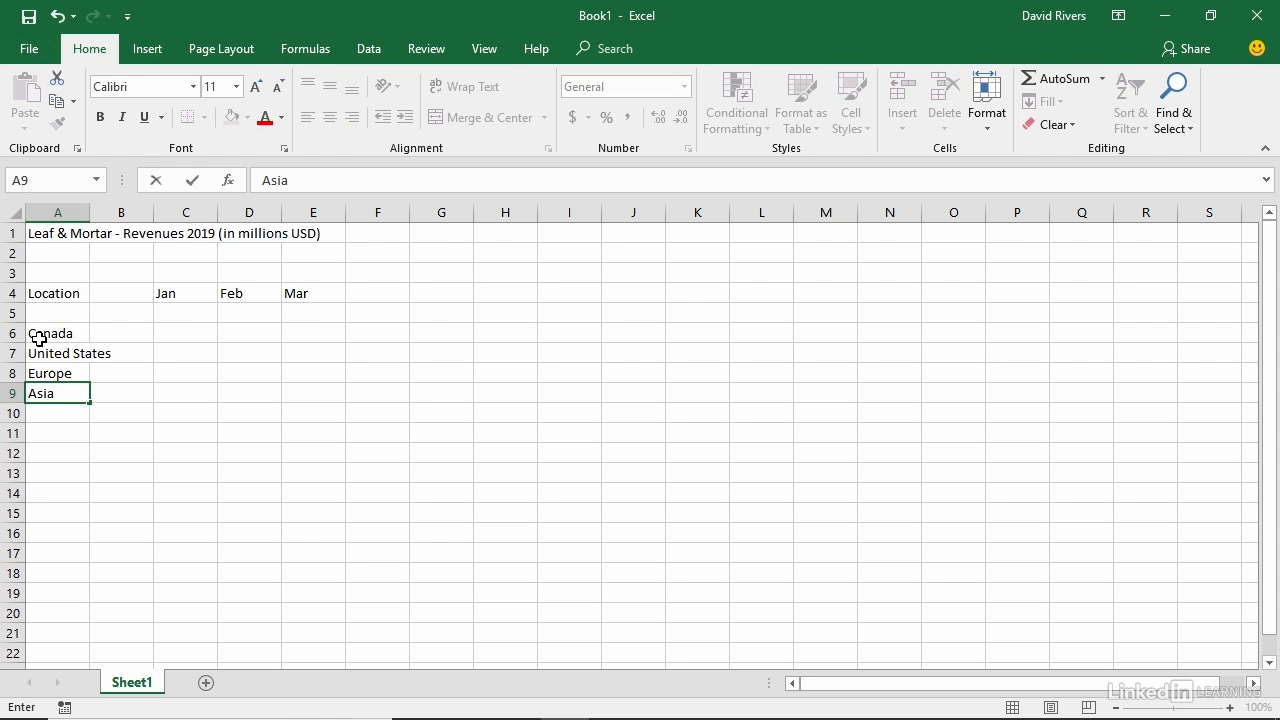
{"action": "key", "text": "Return"}
{"action": "key", "text": "Return"}
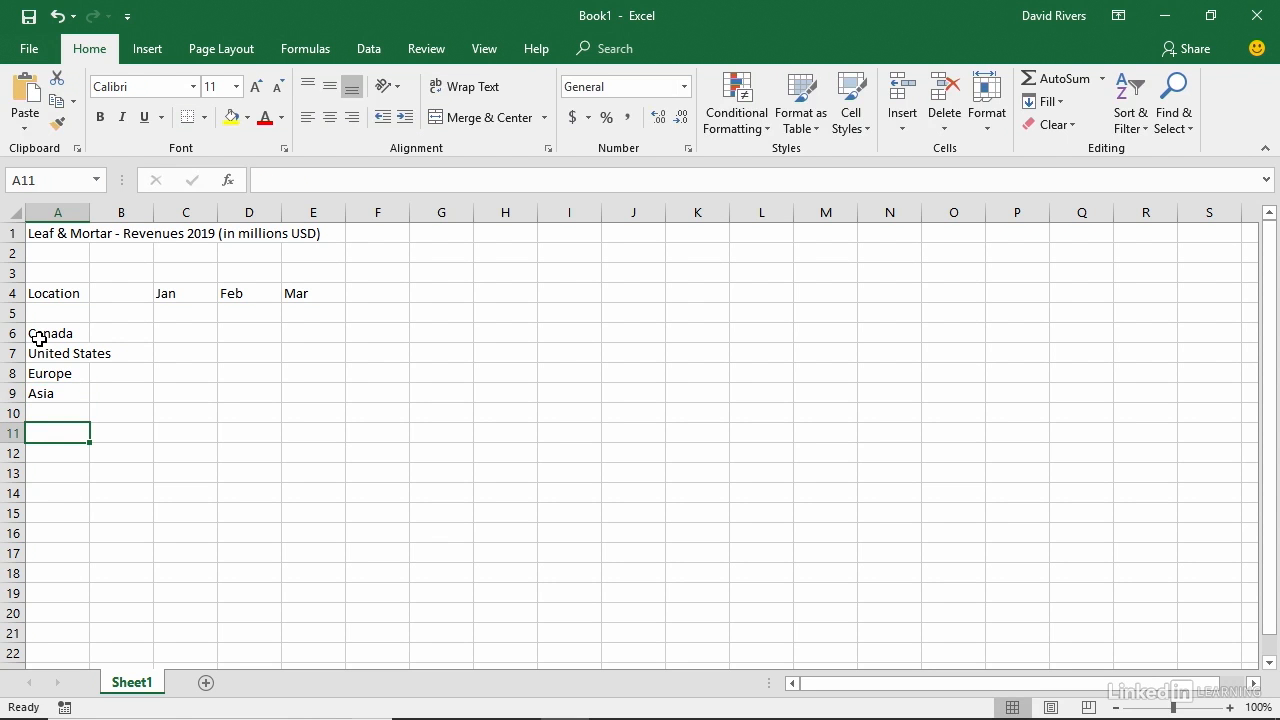
Enter the label "Totals:" in cell A11.
{"action": "type", "text": "Tot"}
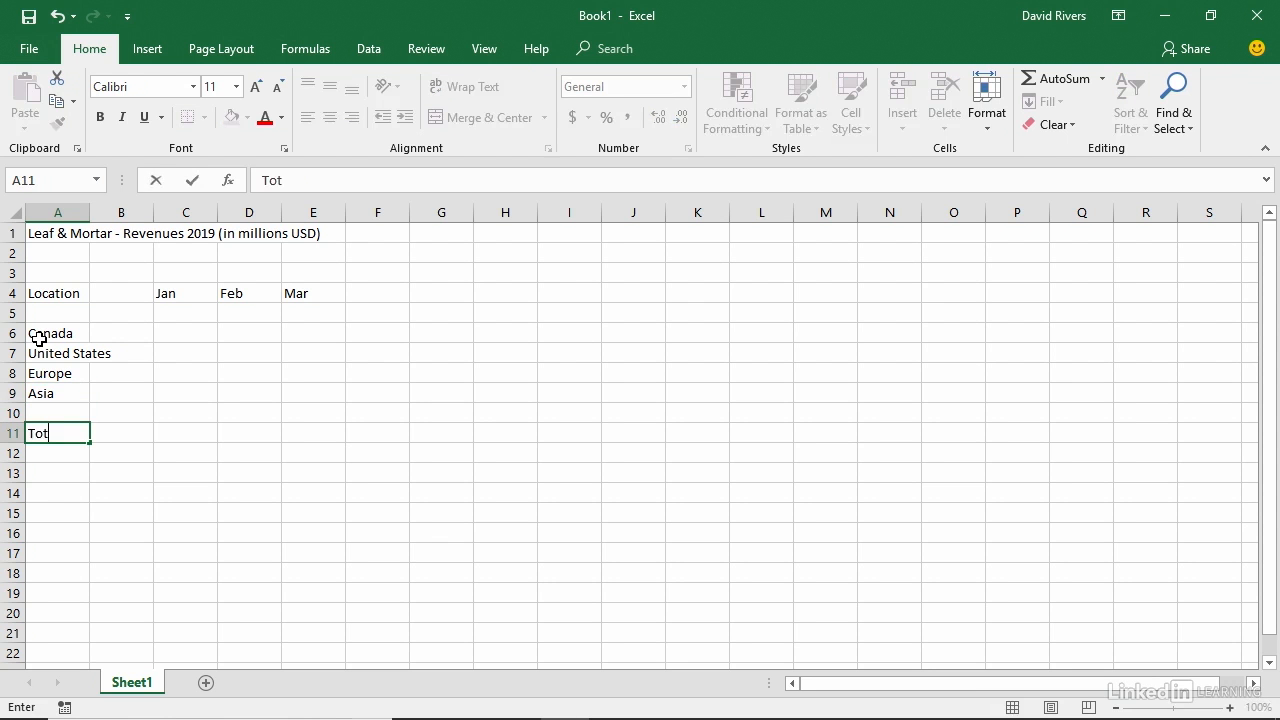
{"action": "type", "text": "als:"}
{"action": "key", "text": "Tab"}
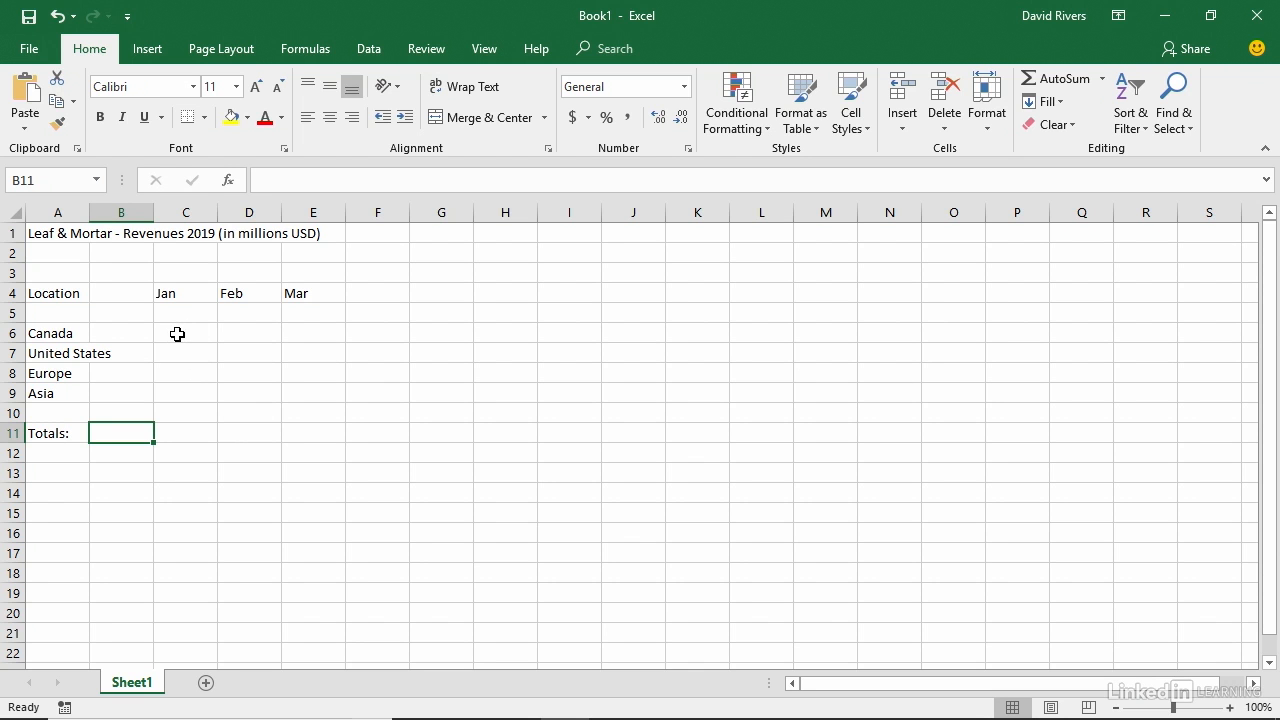
Enter Canada's monthly revenues 2.95, 2.99 and 3.02 in cells C6 to E6.
{"action": "left_click", "coordinate": [177, 334]}
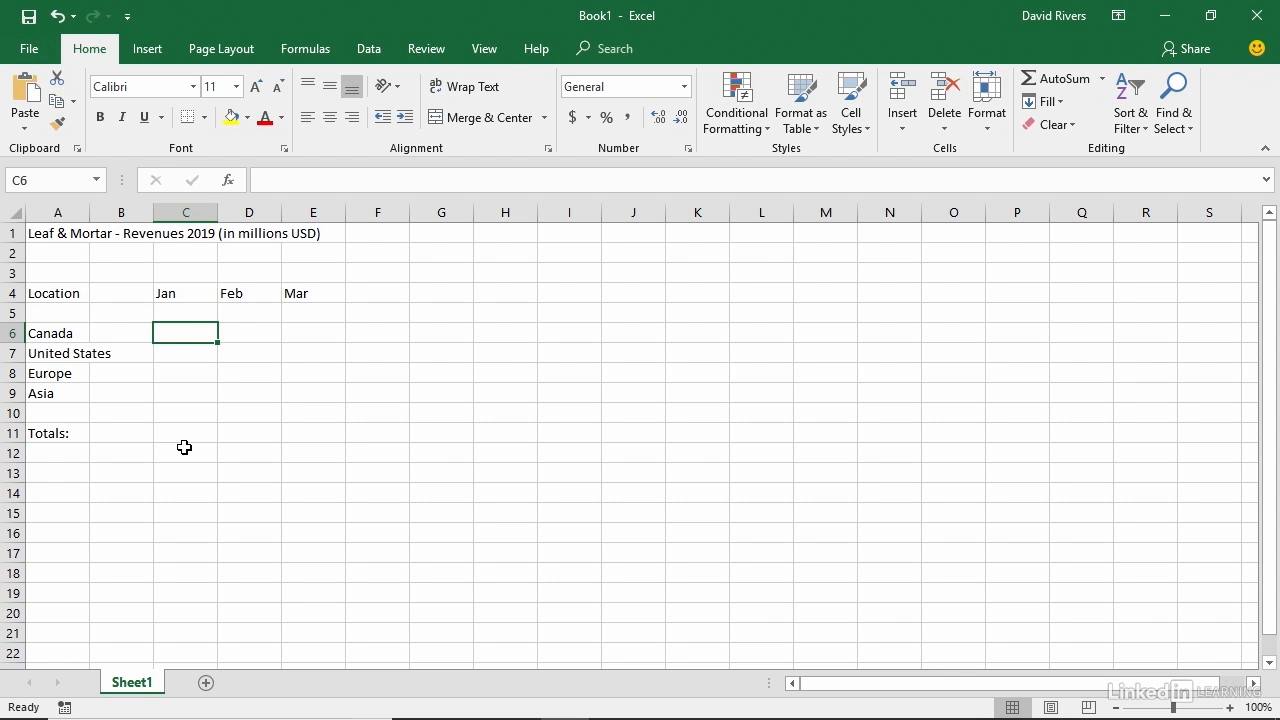
{"action": "type", "text": "2.95"}
{"action": "key", "text": "Tab"}
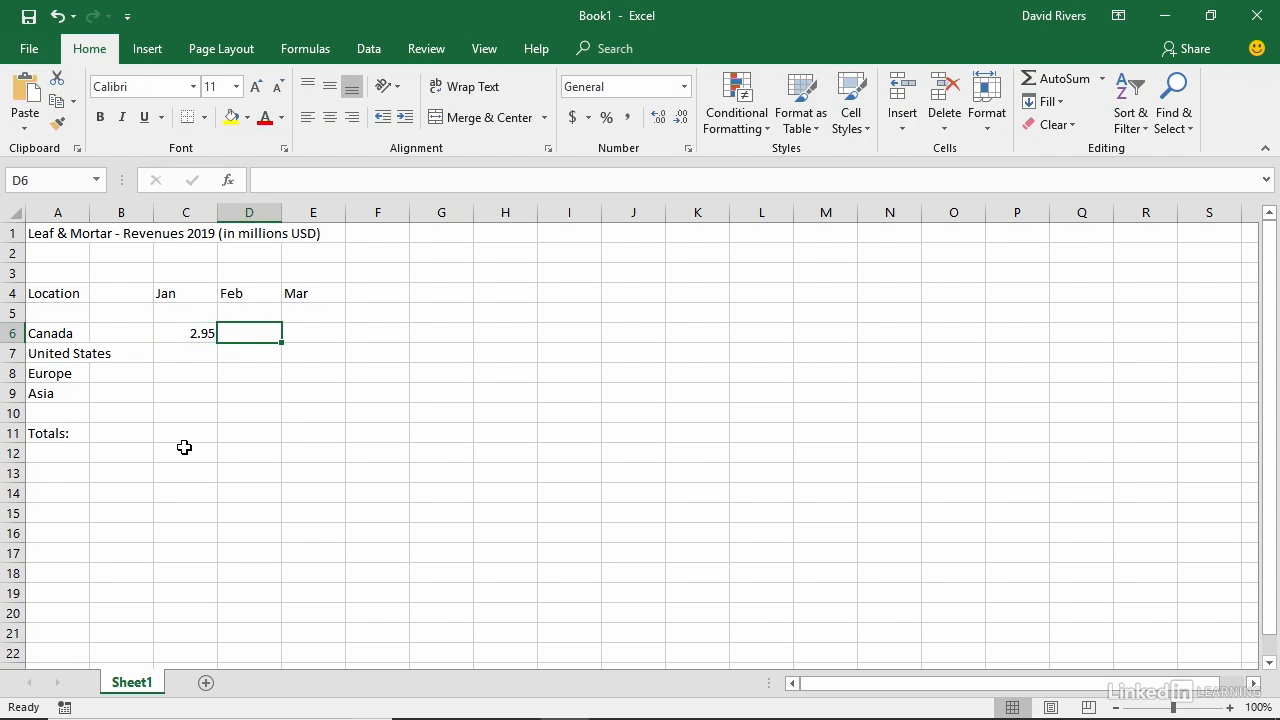
{"action": "type", "text": "2.99"}
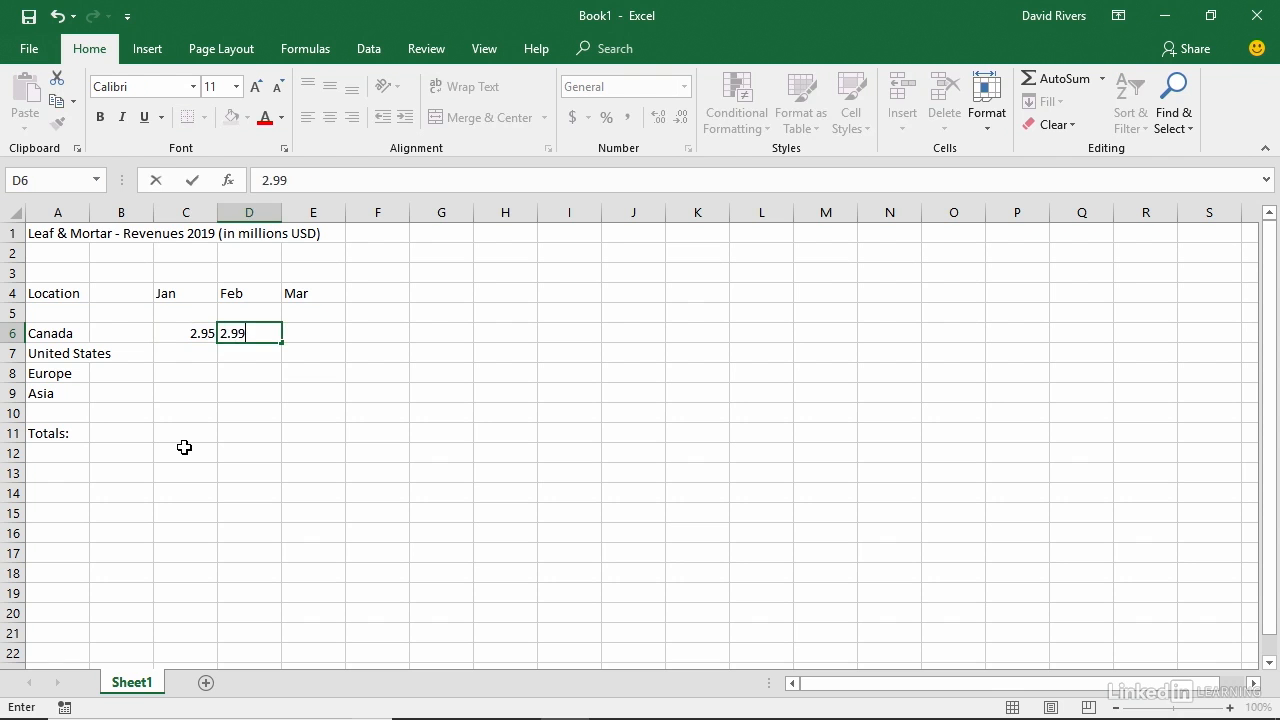
{"action": "key", "text": "Tab"}
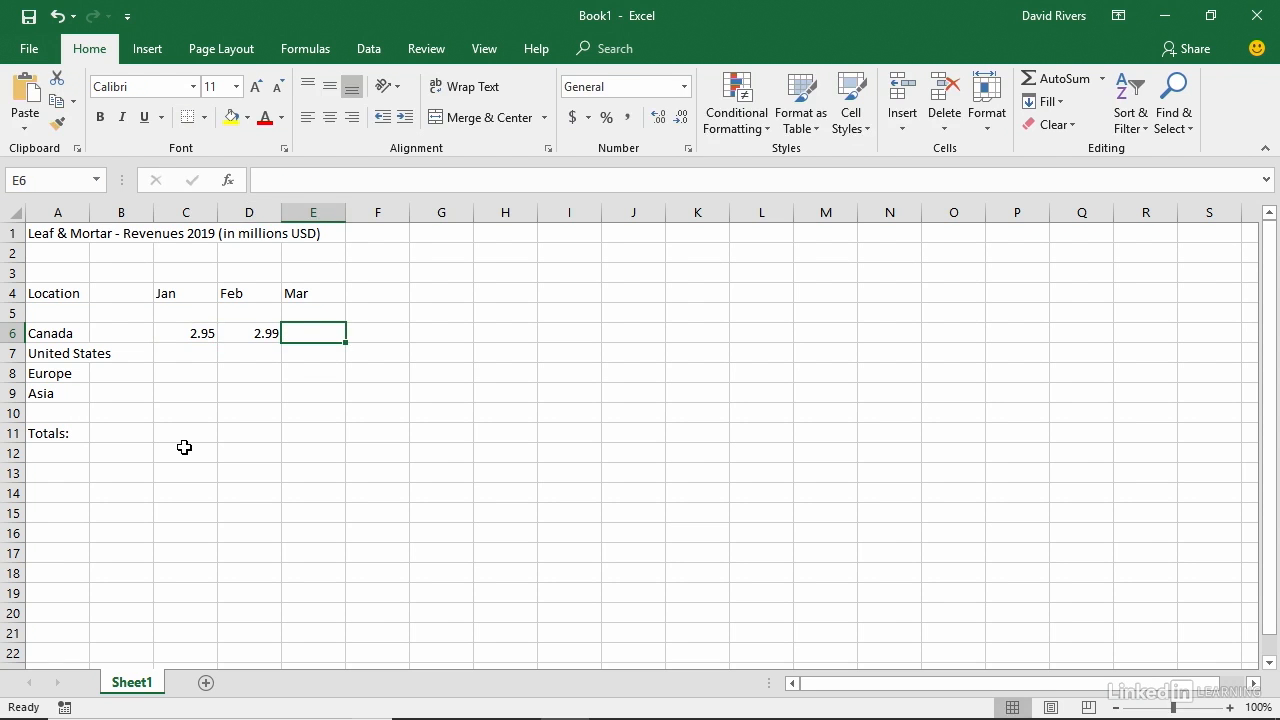
{"action": "type", "text": "3.02"}
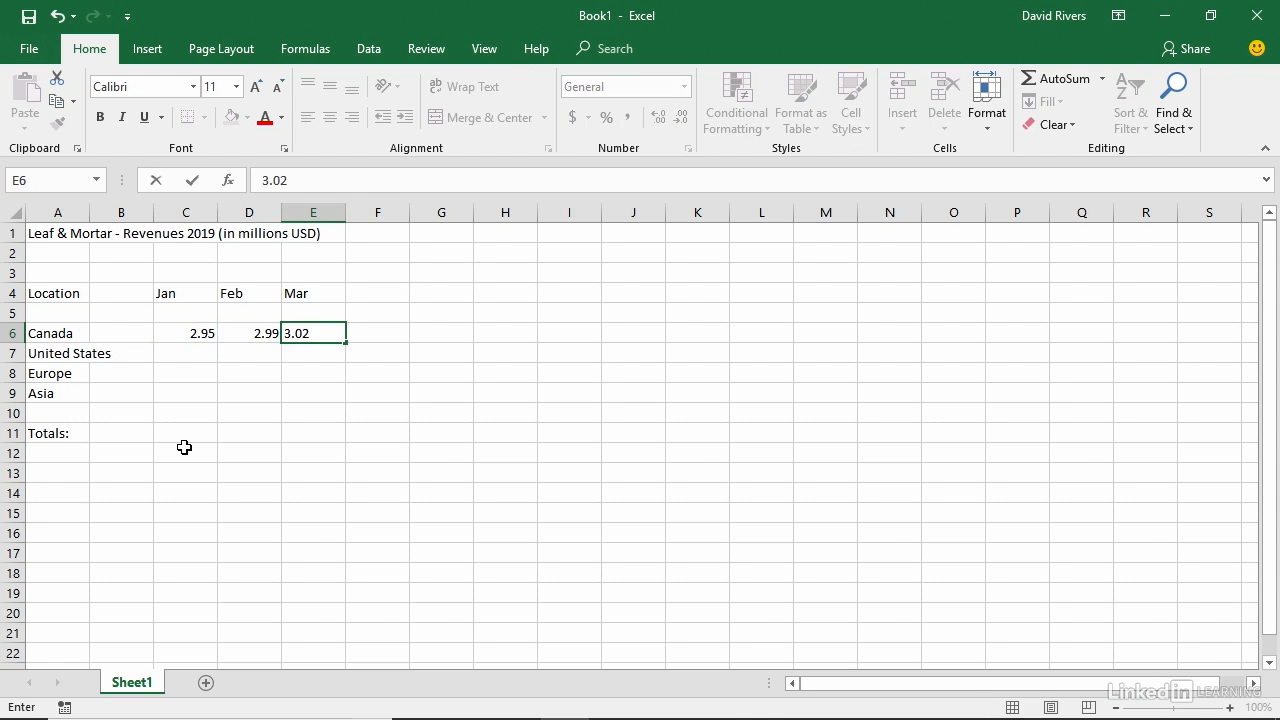
{"action": "key", "text": "Return"}
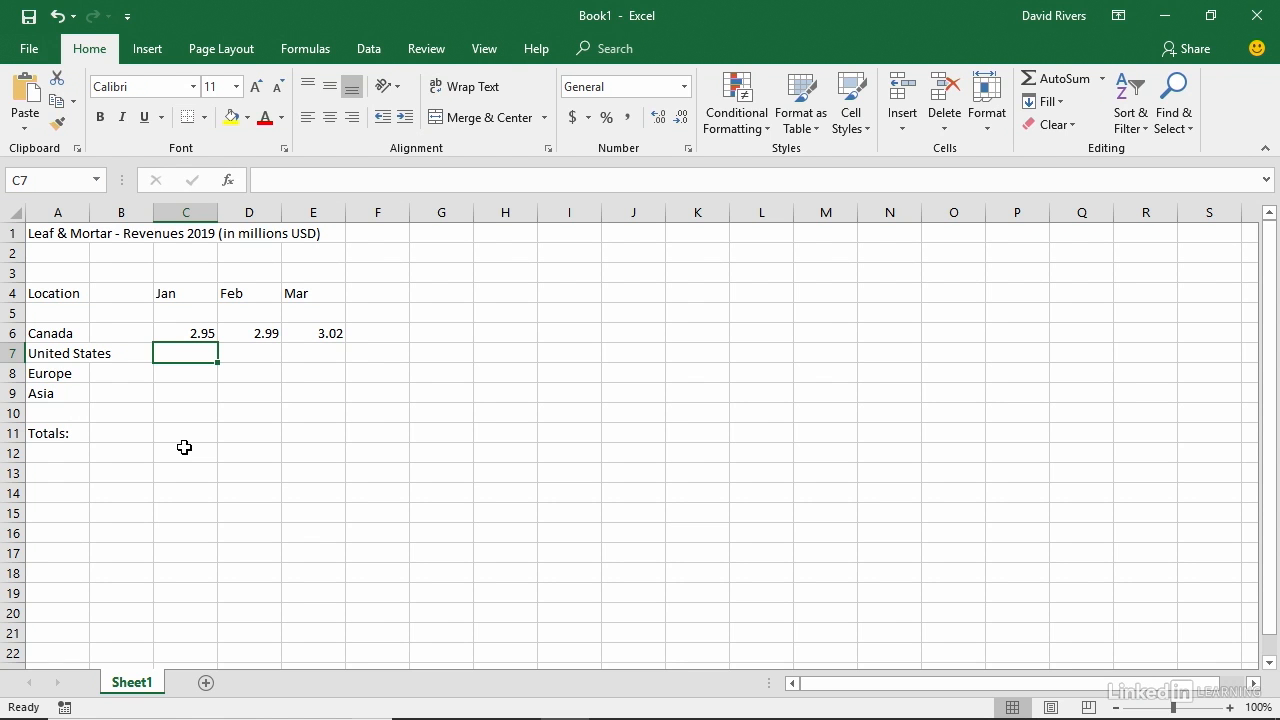
Enter United States monthly revenues 3.11, 3.05 and 3.44 in cells C7 to E7.
{"action": "type", "text": "3.11"}
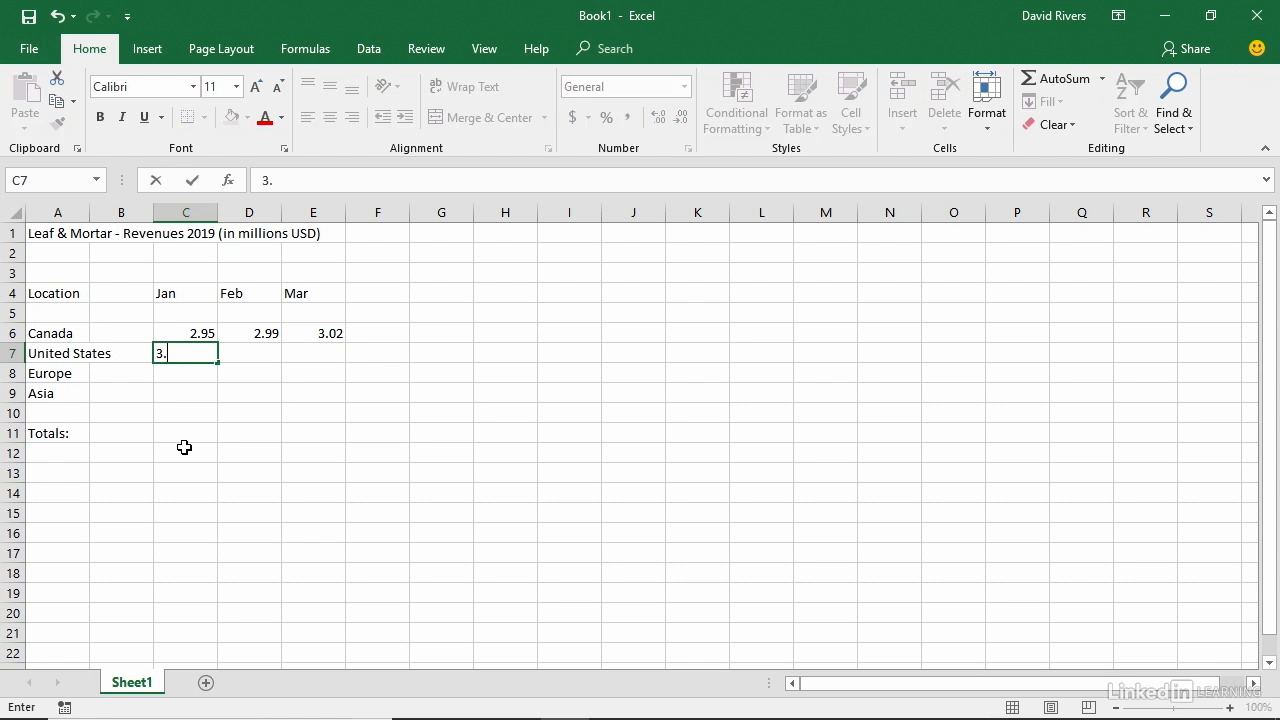
{"action": "key", "text": "Tab"}
{"action": "type", "text": "3.05"}
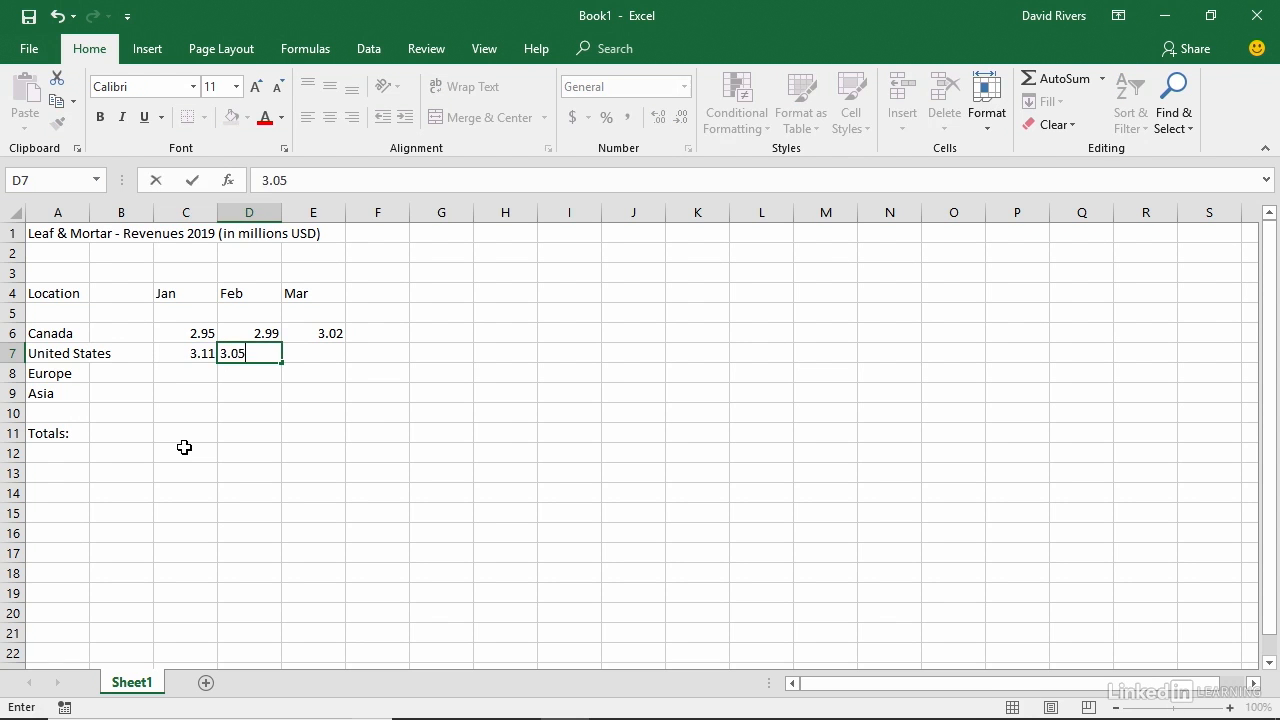
{"action": "key", "text": "Tab"}
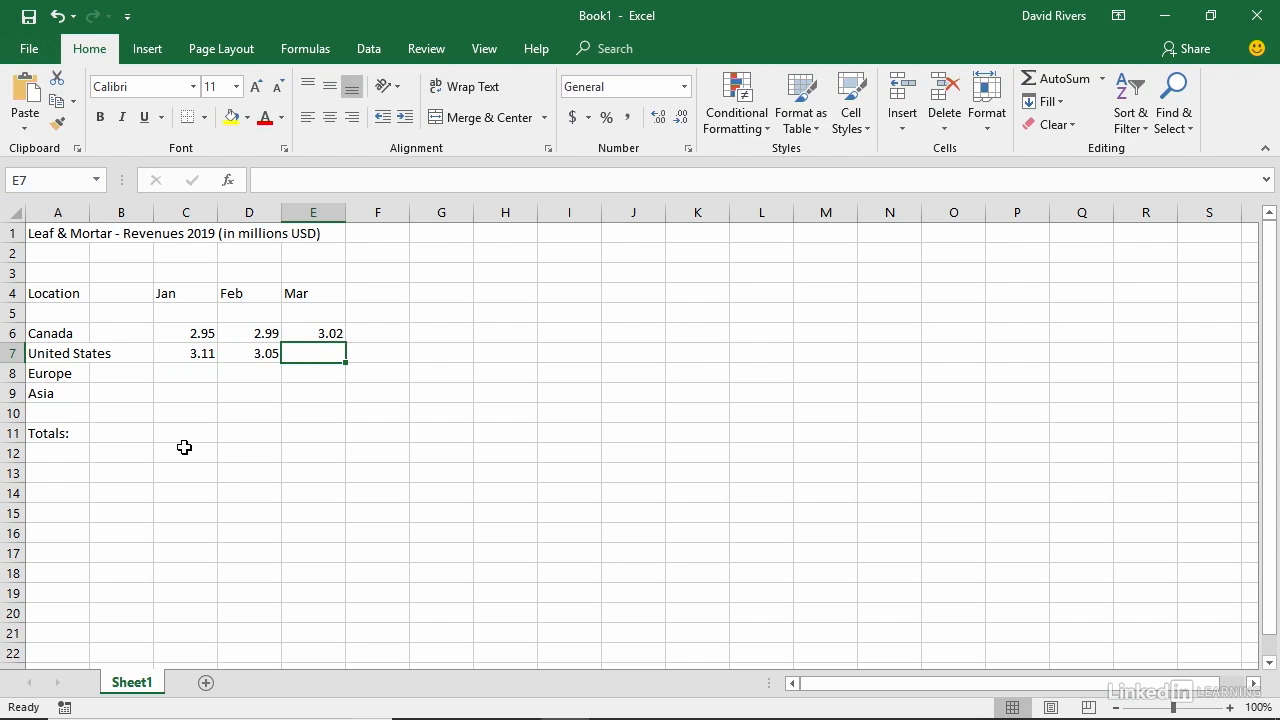
{"action": "type", "text": "3.44"}
{"action": "key", "text": "Return"}
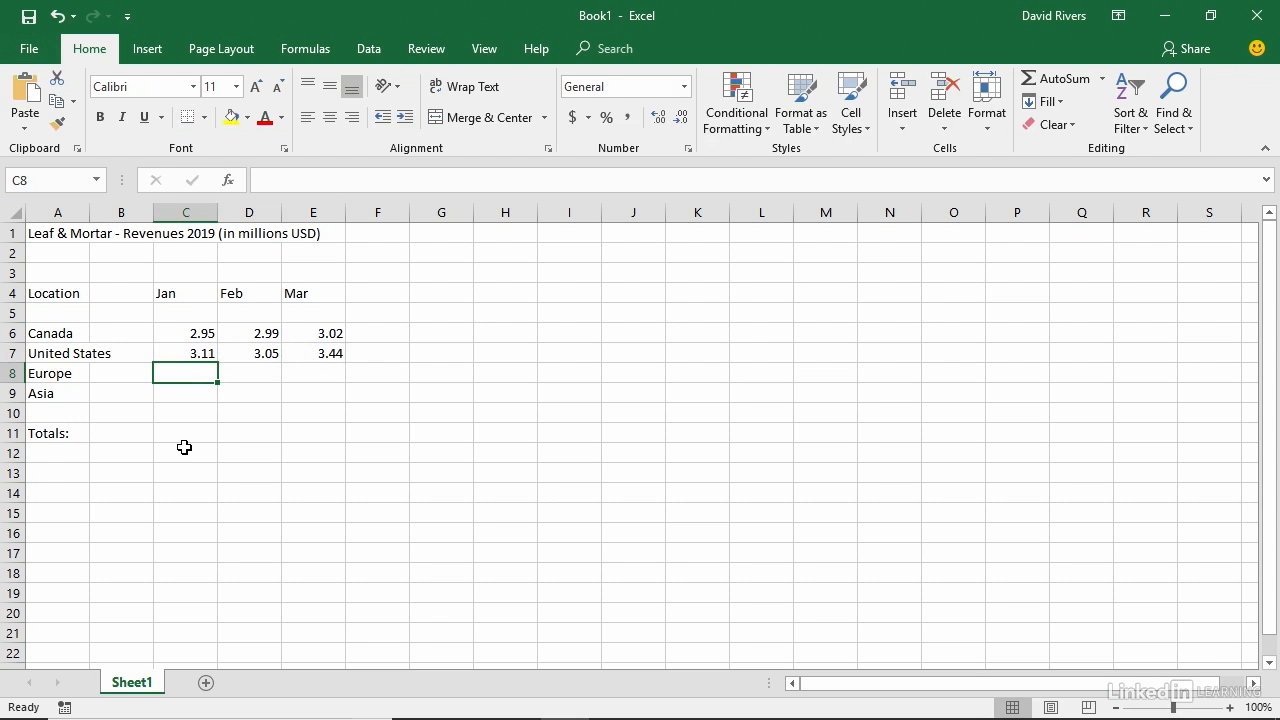
Enter Europe's monthly revenues 1.89, 1.92 and 2.02 in cells C8 to E8.
{"action": "type", "text": "1.89"}
{"action": "key", "text": "Tab"}
{"action": "type", "text": "1.92"}
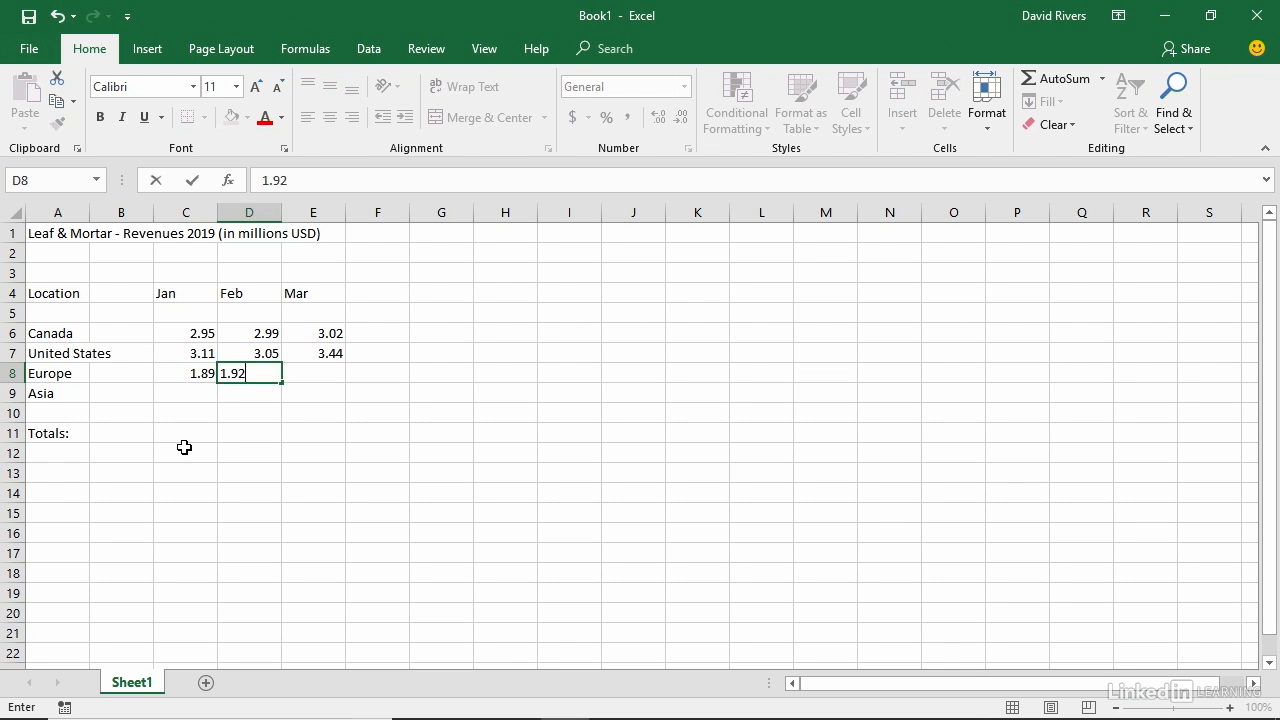
{"action": "key", "text": "Tab"}
{"action": "type", "text": "2.02"}
{"action": "key", "text": "Return"}
Enter Asia's monthly revenues 2.56, 2.77 and 2.65 in cells C9 to E9.
{"action": "type", "text": "2.56"}
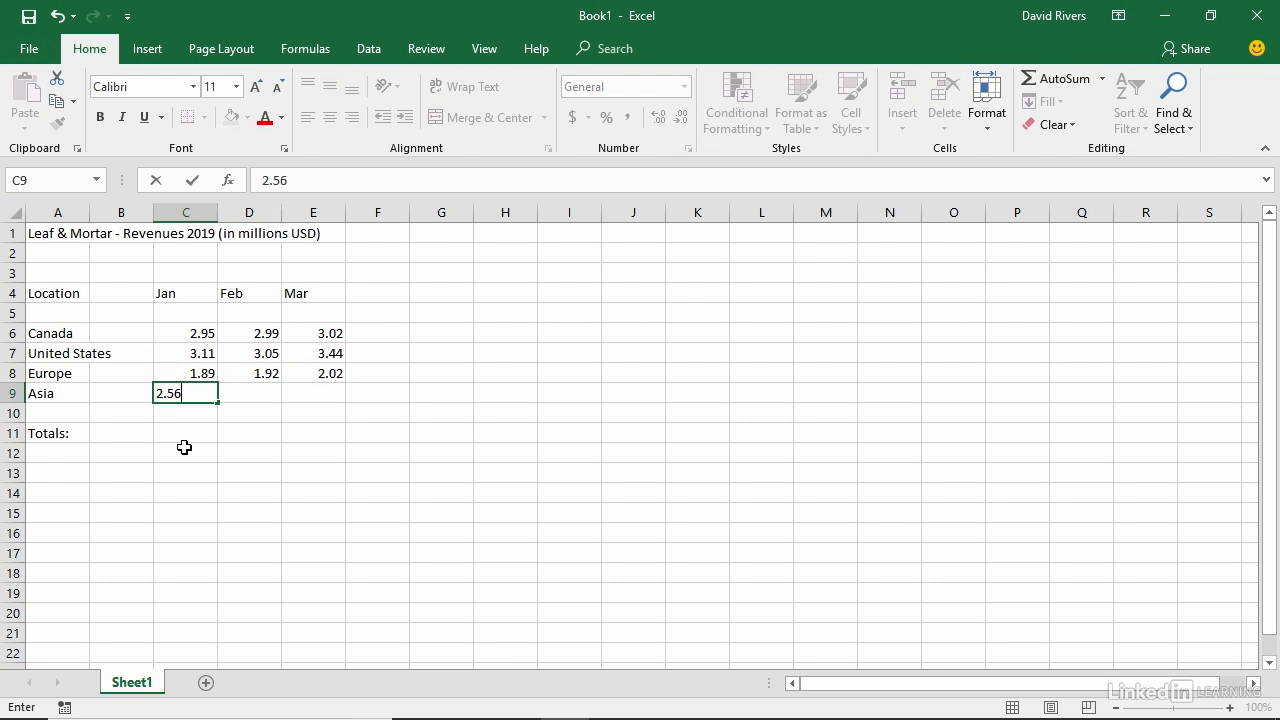
{"action": "key", "text": "Tab"}
{"action": "type", "text": "2.77"}
{"action": "key", "text": "Tab"}
{"action": "type", "text": "2.65"}
{"action": "key", "text": "Return"}
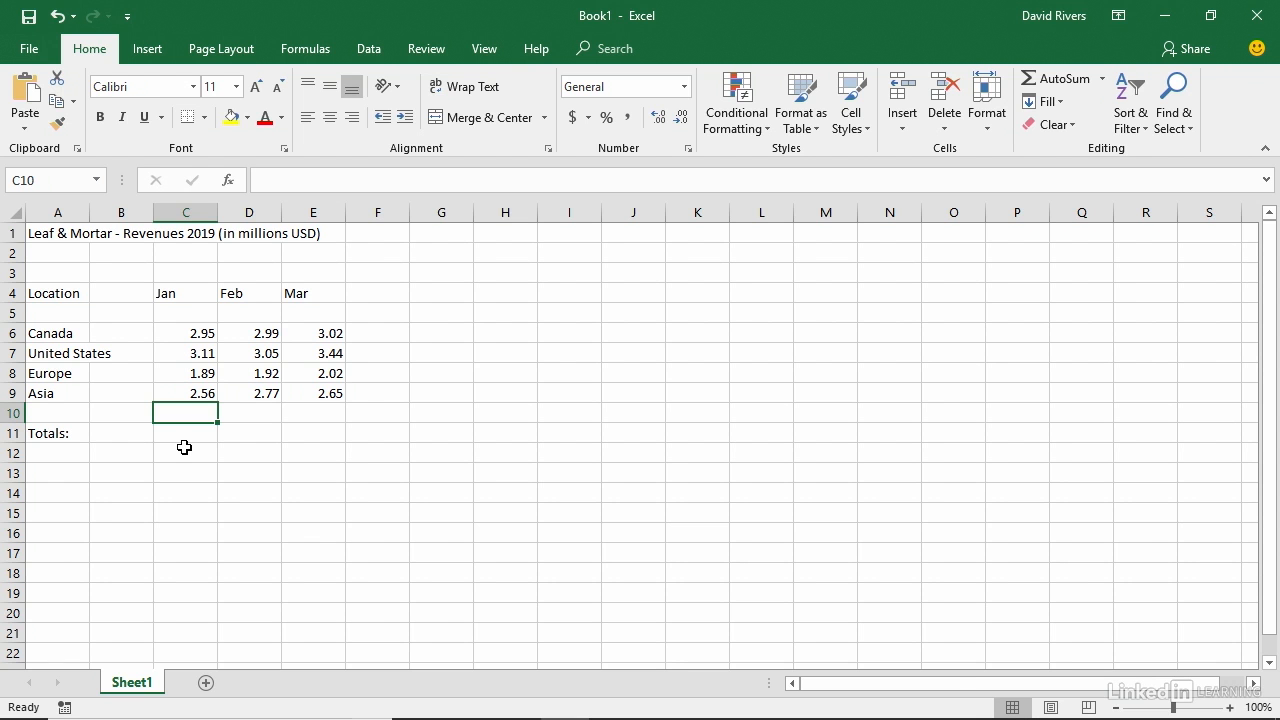
Save the workbook to the Desktop as an Excel workbook named LMRevenues.
{"action": "left_click", "coordinate": [29, 52]}
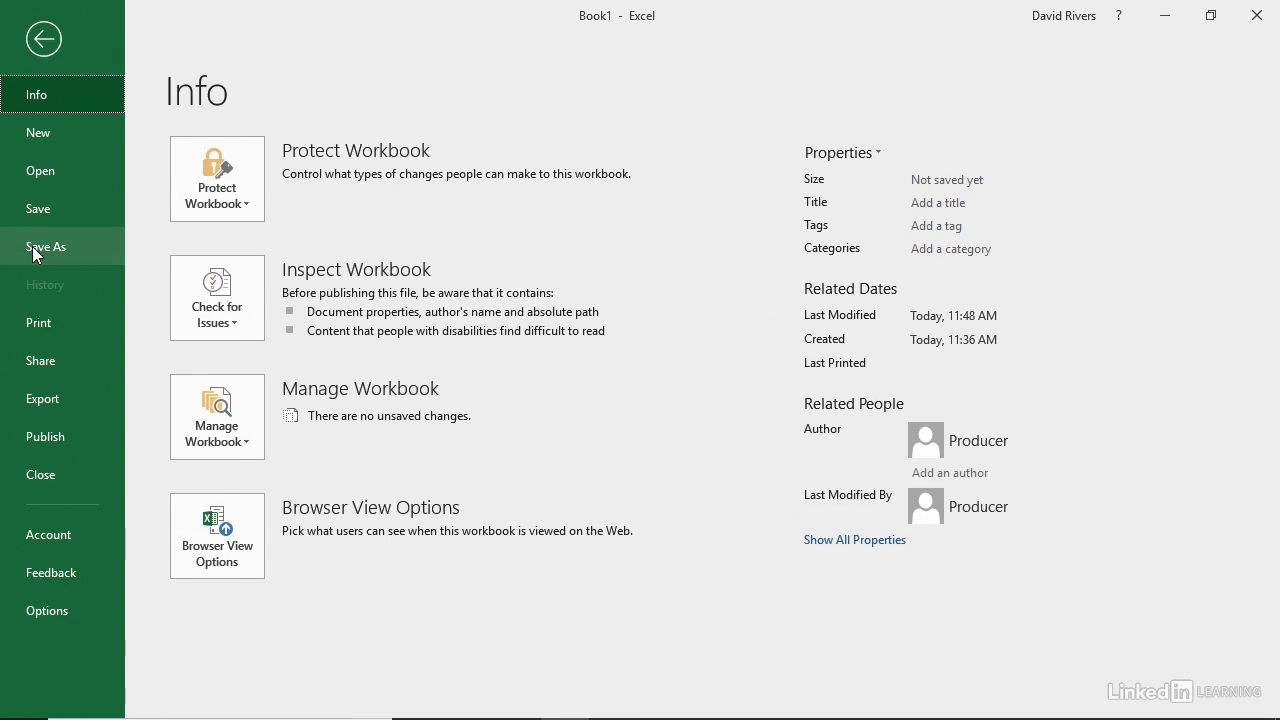
{"action": "left_click", "coordinate": [41, 42]}
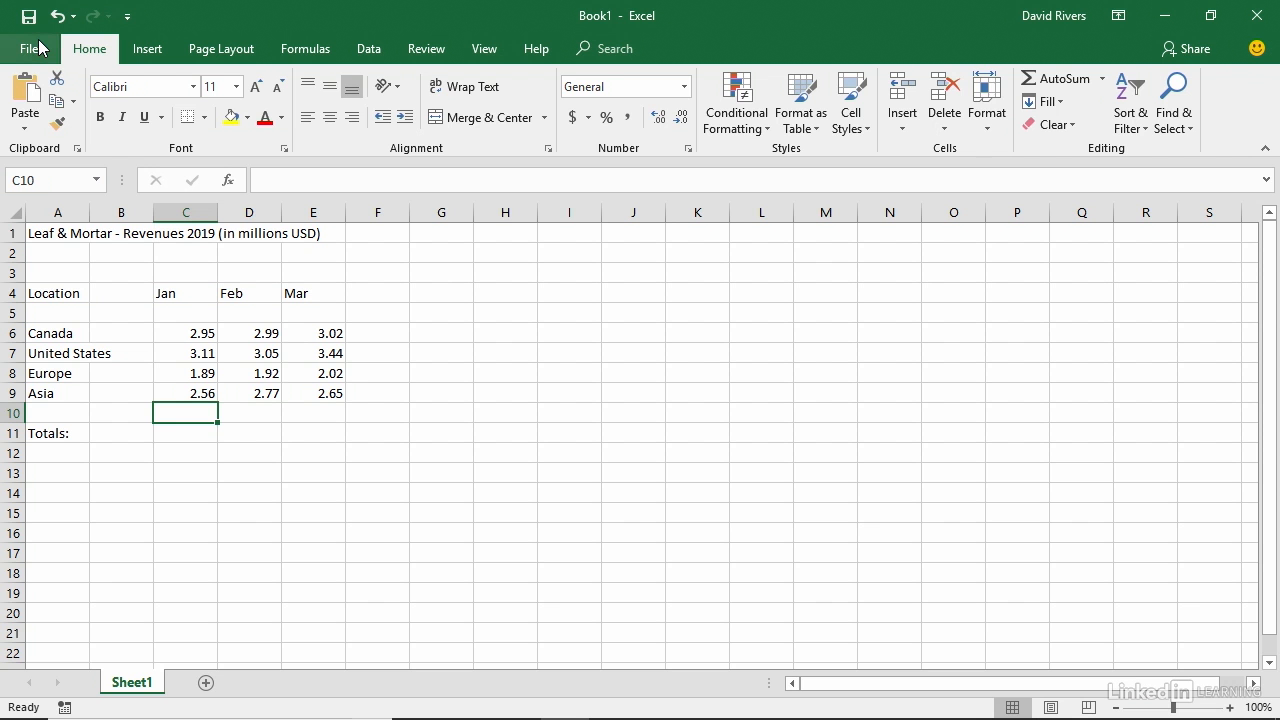
{"action": "left_click", "coordinate": [28, 17]}
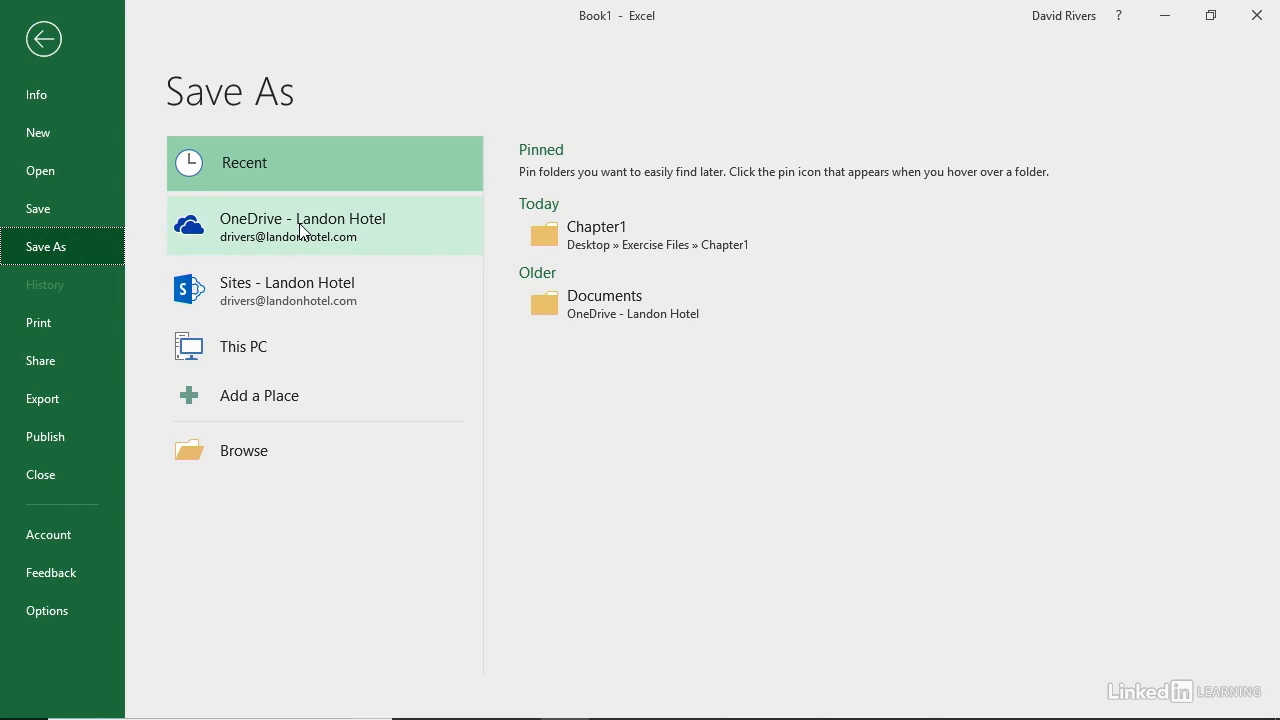
{"action": "left_click", "coordinate": [250, 454]}
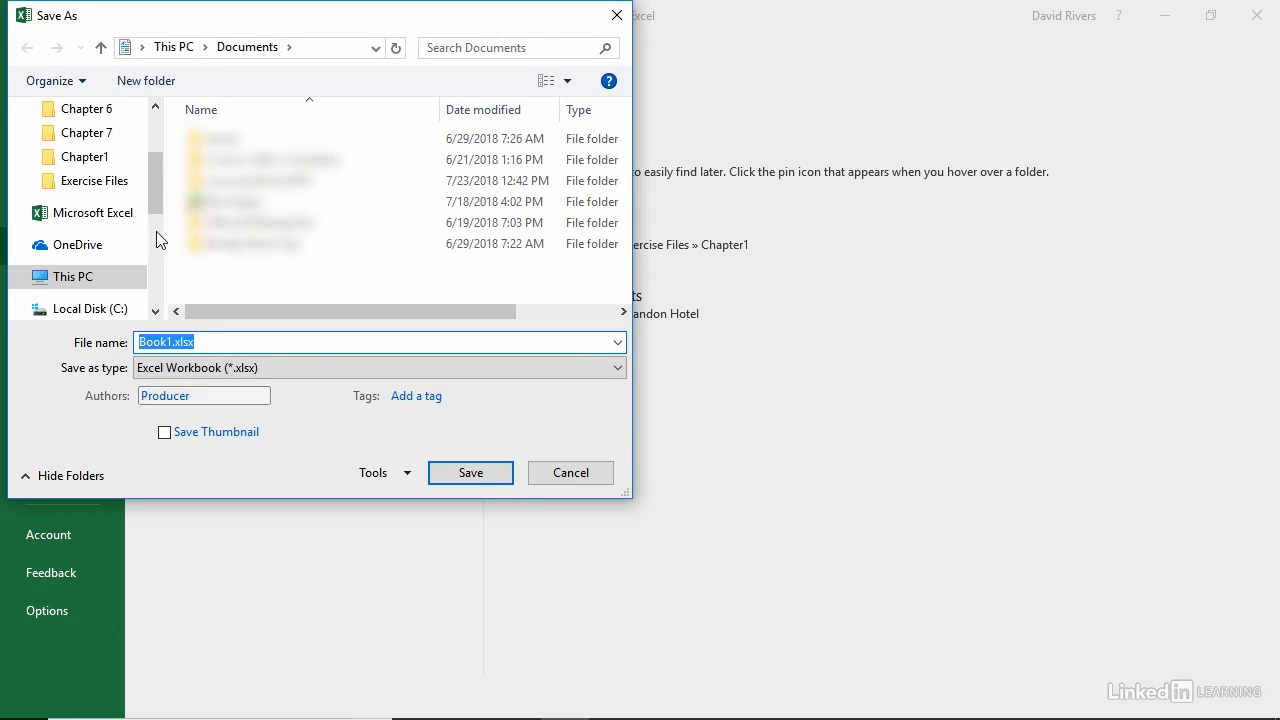
{"action": "scroll", "coordinate": [154, 165], "scroll_direction": "up", "scroll_amount": 2}
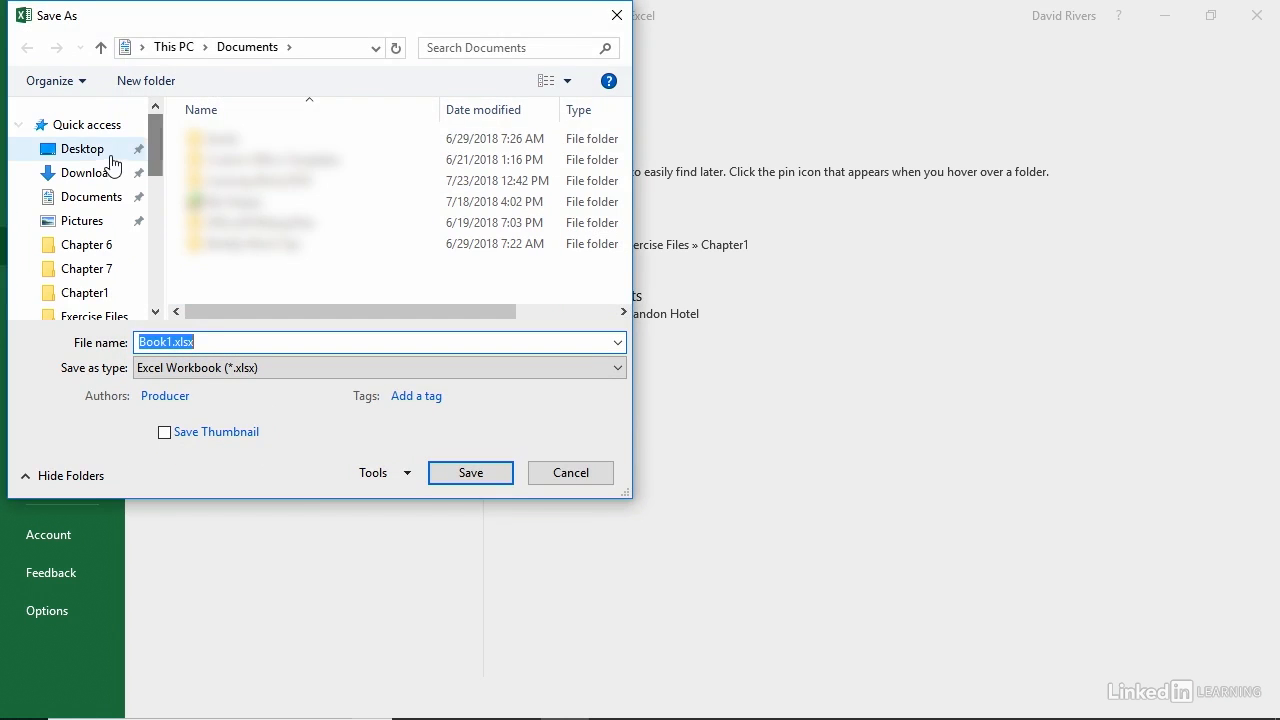
{"action": "left_click", "coordinate": [95, 151]}
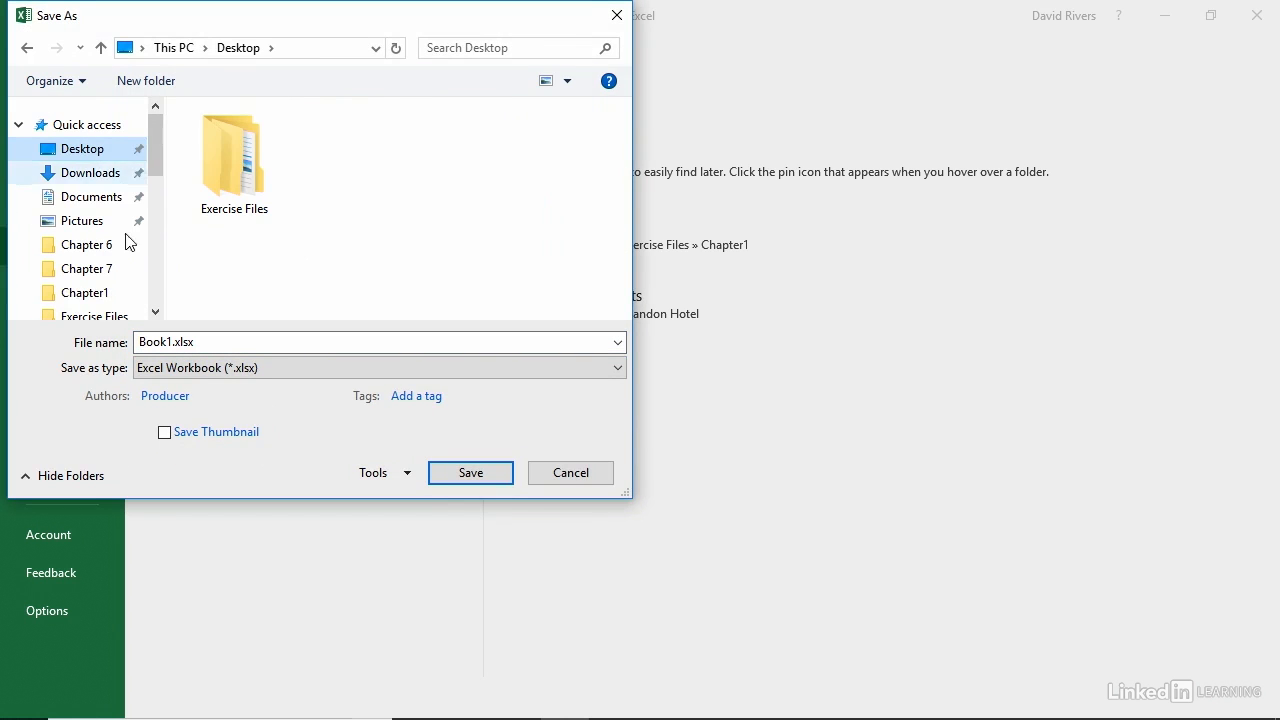
{"action": "left_click", "coordinate": [173, 341]}
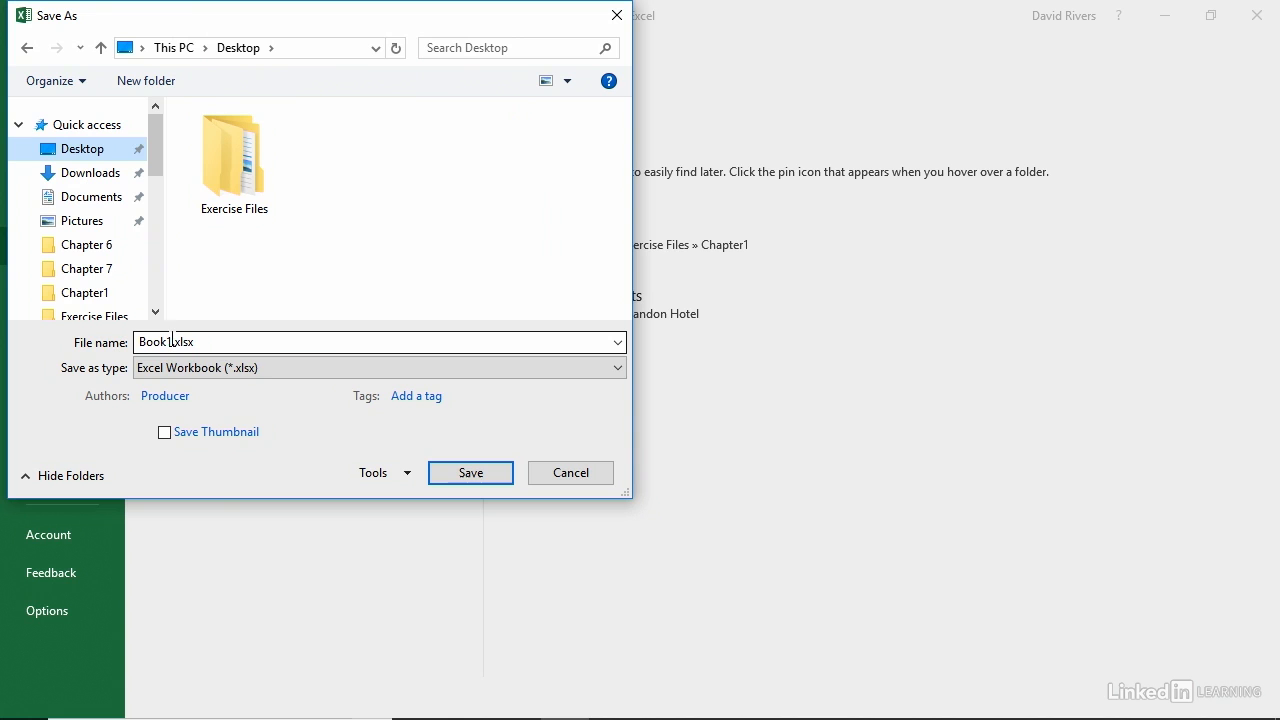
{"action": "double_click", "coordinate": [173, 341]}
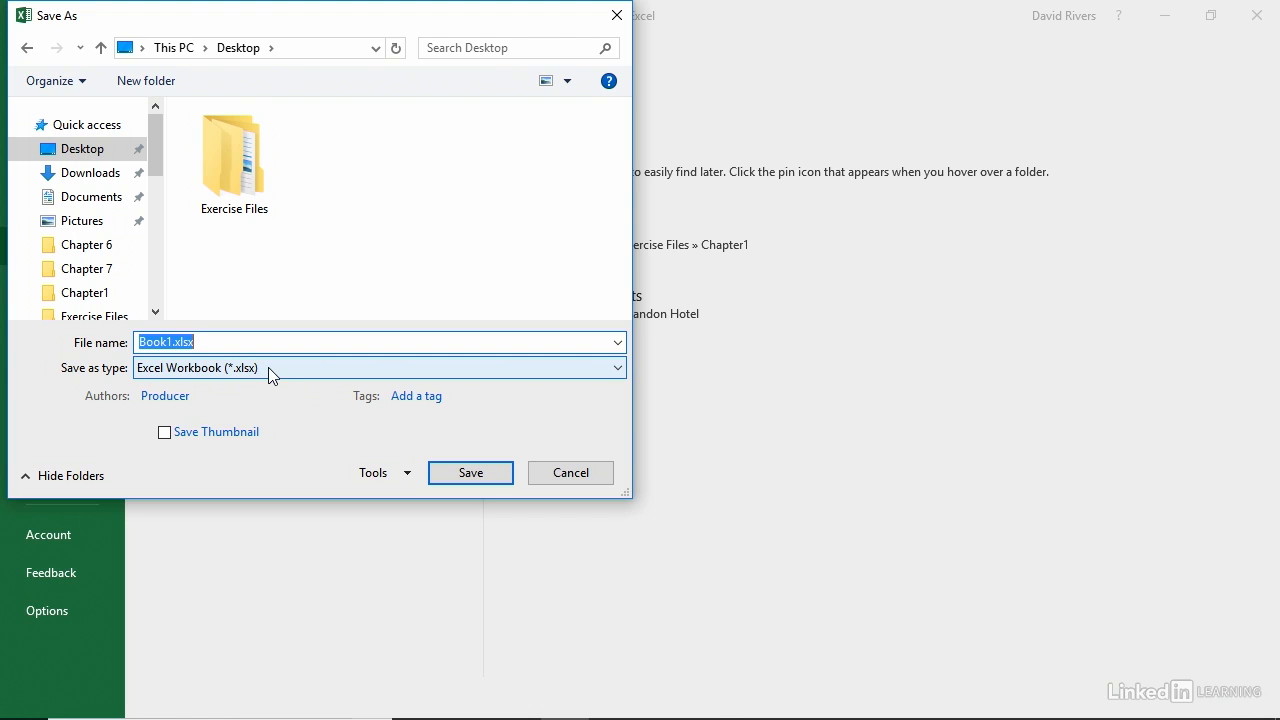
{"action": "type", "text": "LMRevenues"}
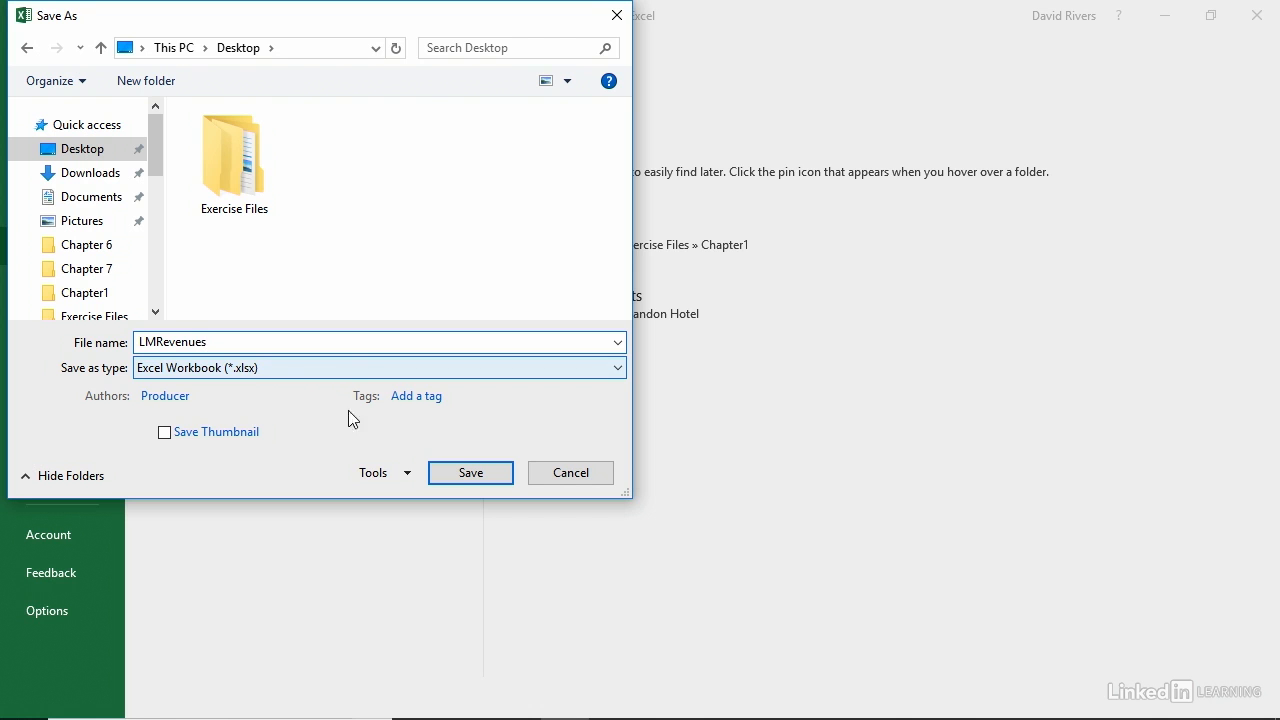
{"action": "left_click", "coordinate": [470, 472]}
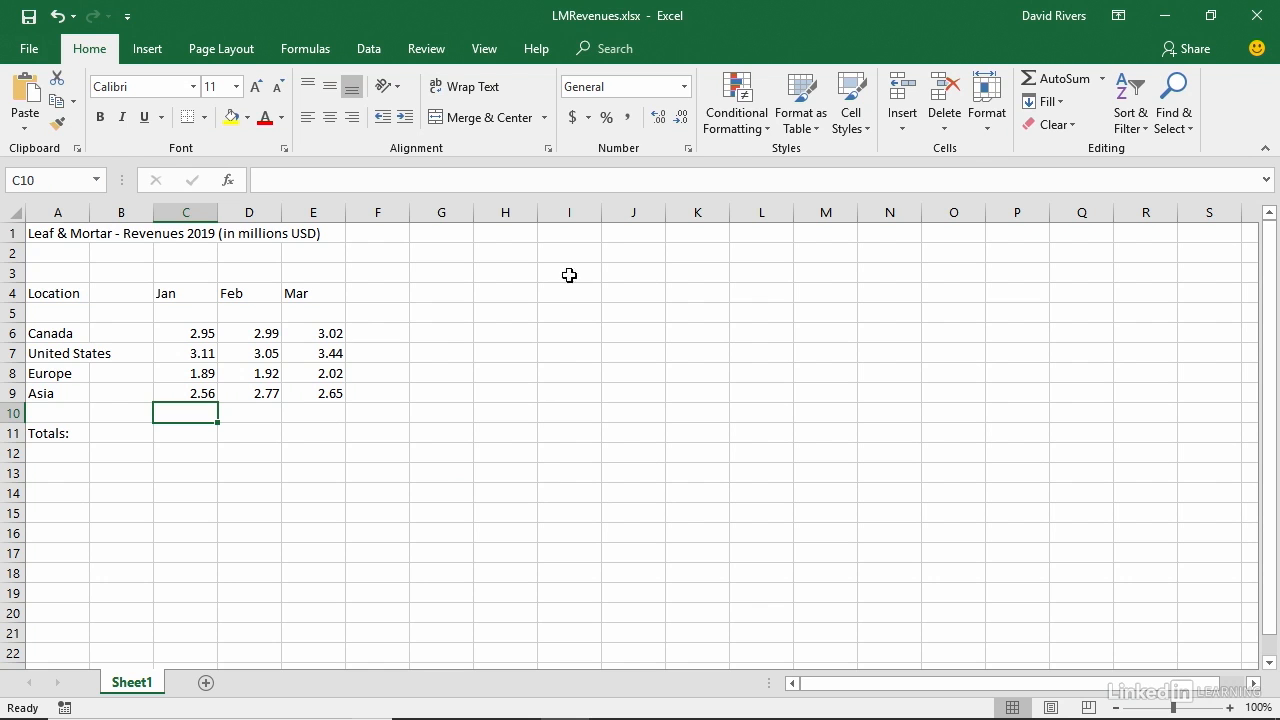